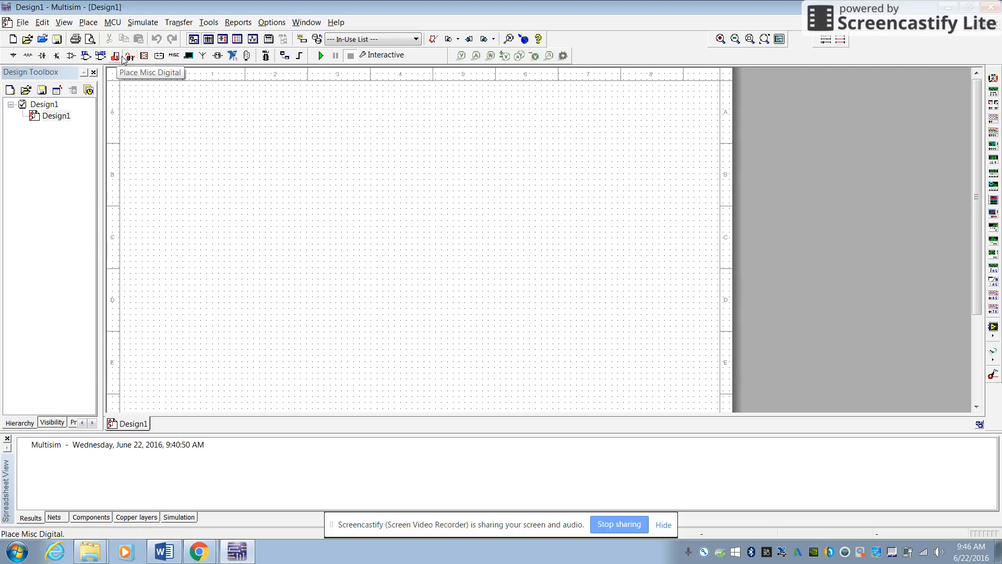
- Browse the component database's Sources group and look through its families from power sources to digital sources
{"action": "left_click", "coordinate": [11, 56]}
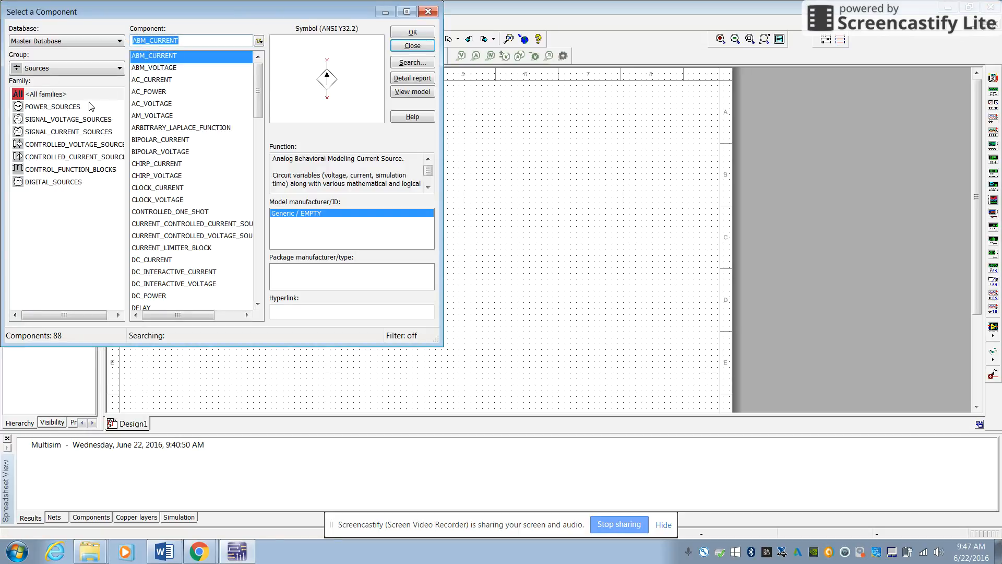
{"action": "left_click", "coordinate": [77, 107]}
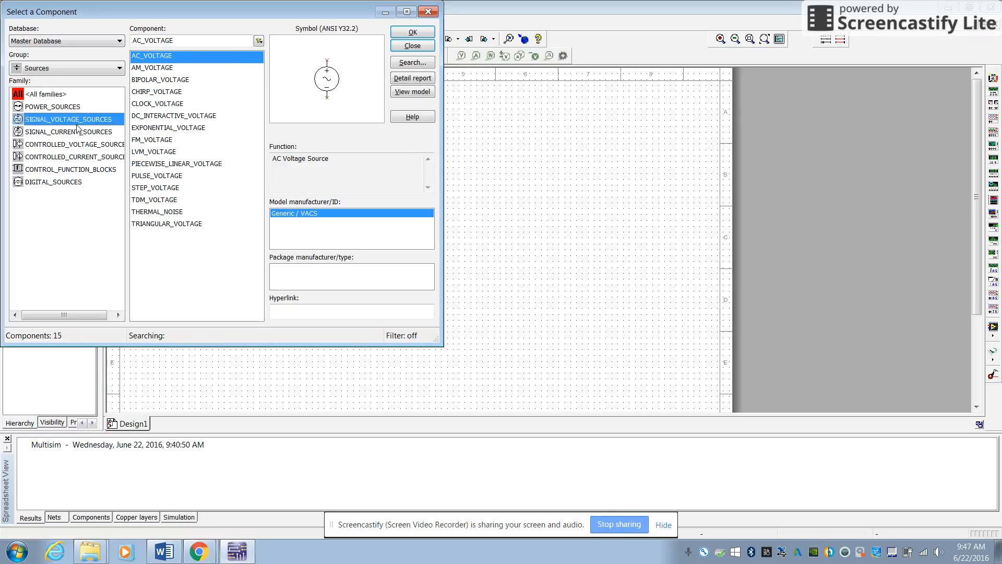
{"action": "left_click", "coordinate": [78, 132]}
{"action": "left_click", "coordinate": [73, 150]}
{"action": "left_click", "coordinate": [69, 158]}
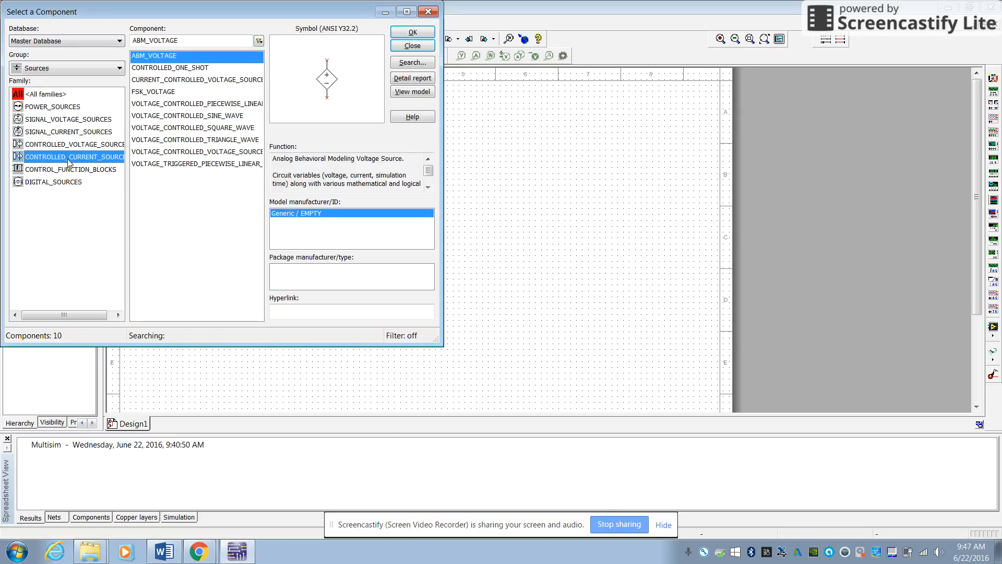
{"action": "left_click", "coordinate": [63, 171]}
{"action": "left_click", "coordinate": [63, 182]}
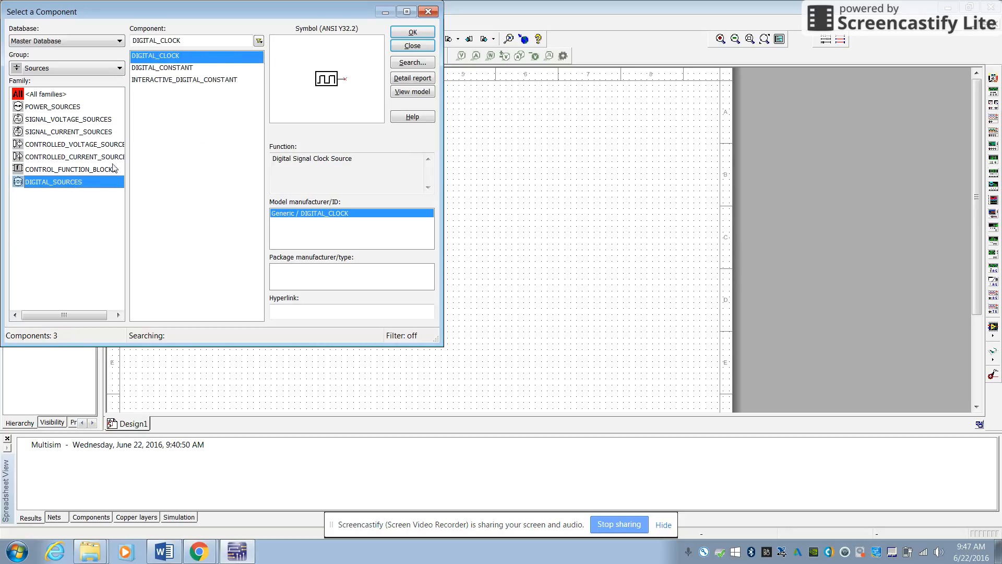
- Place an analog GROUND from the POWER_SOURCES family near the middle-left of the blank schematic
{"action": "left_click", "coordinate": [59, 107]}
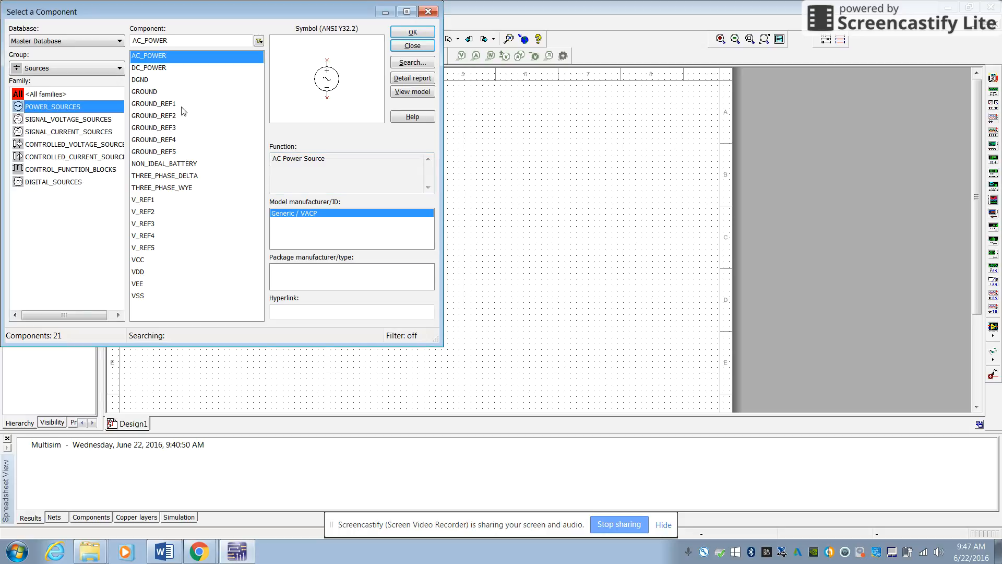
{"action": "double_click", "coordinate": [156, 93]}
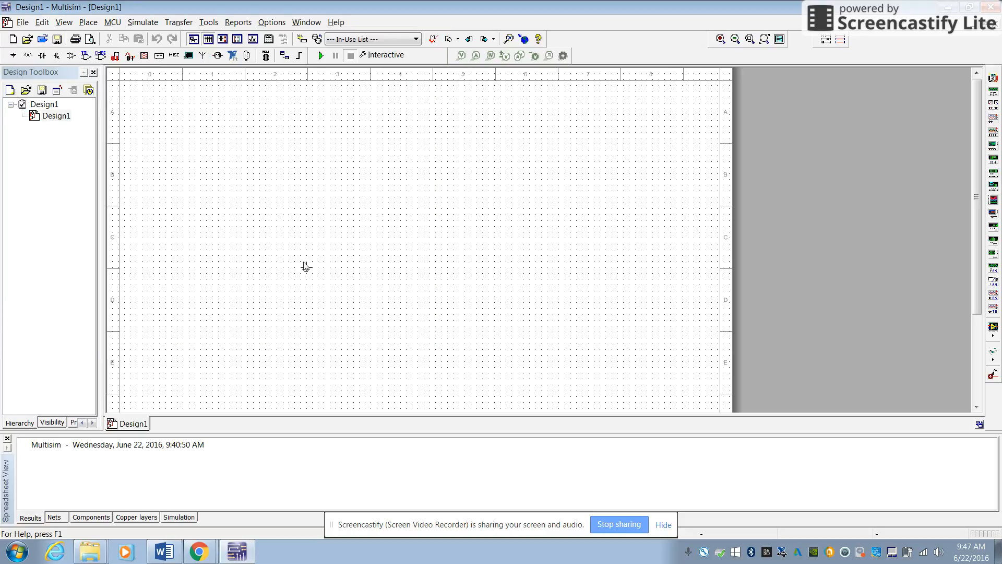
{"action": "left_click", "coordinate": [317, 285]}
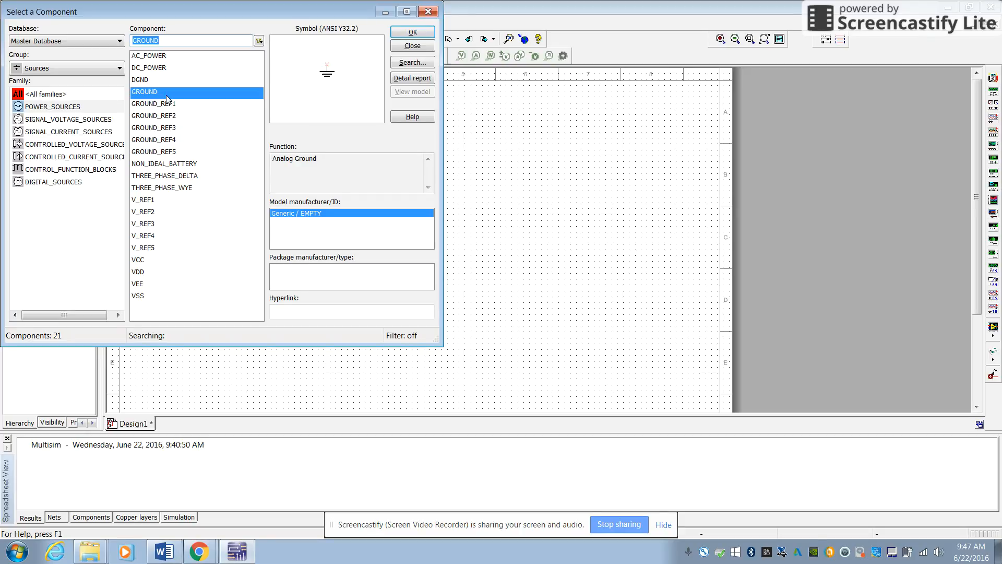
- Look over the VCC and VDD supplies and place a DC_POWER source above and left of the ground symbol
{"action": "left_click", "coordinate": [146, 262]}
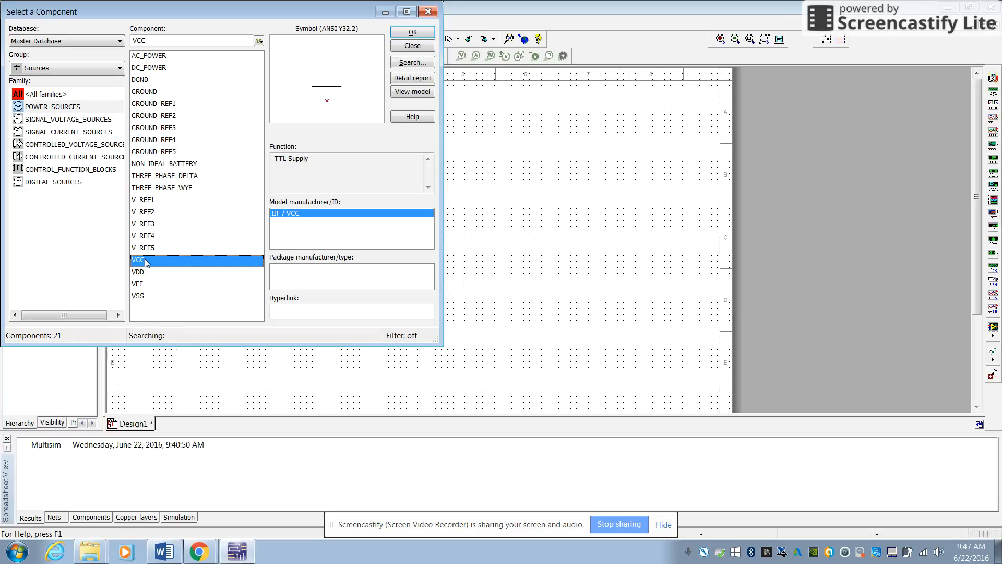
{"action": "left_click", "coordinate": [160, 271]}
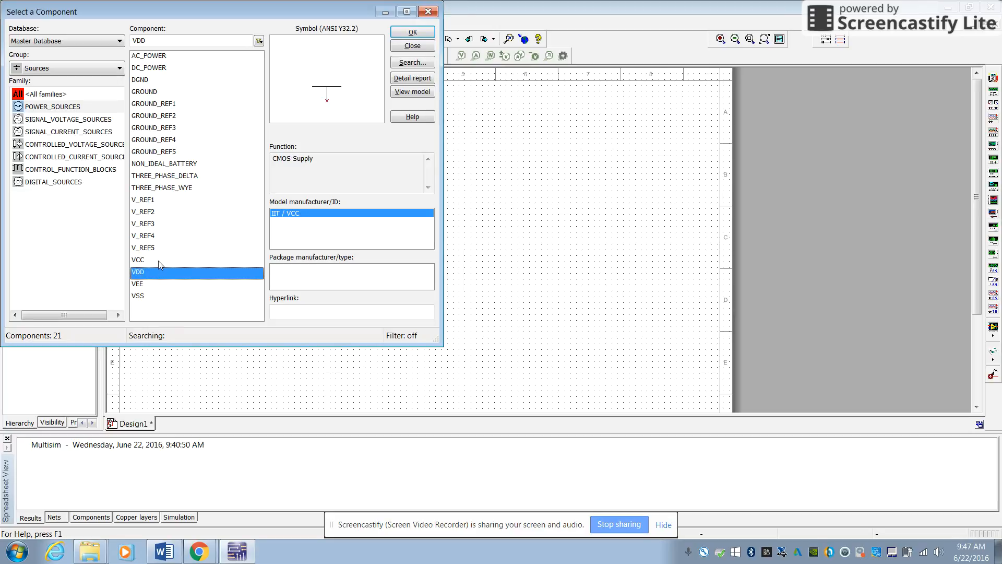
{"action": "left_click", "coordinate": [154, 261]}
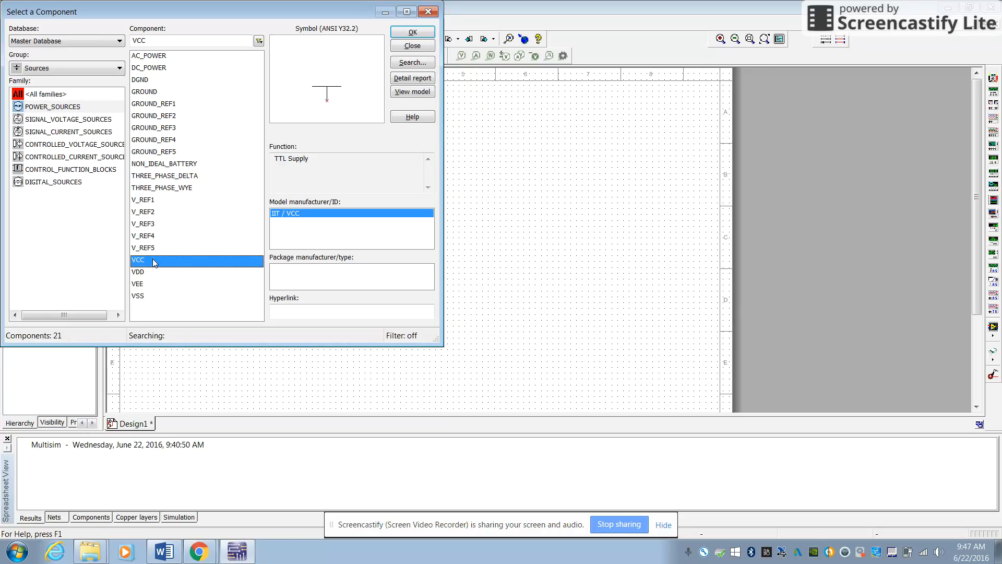
{"action": "left_click", "coordinate": [152, 273]}
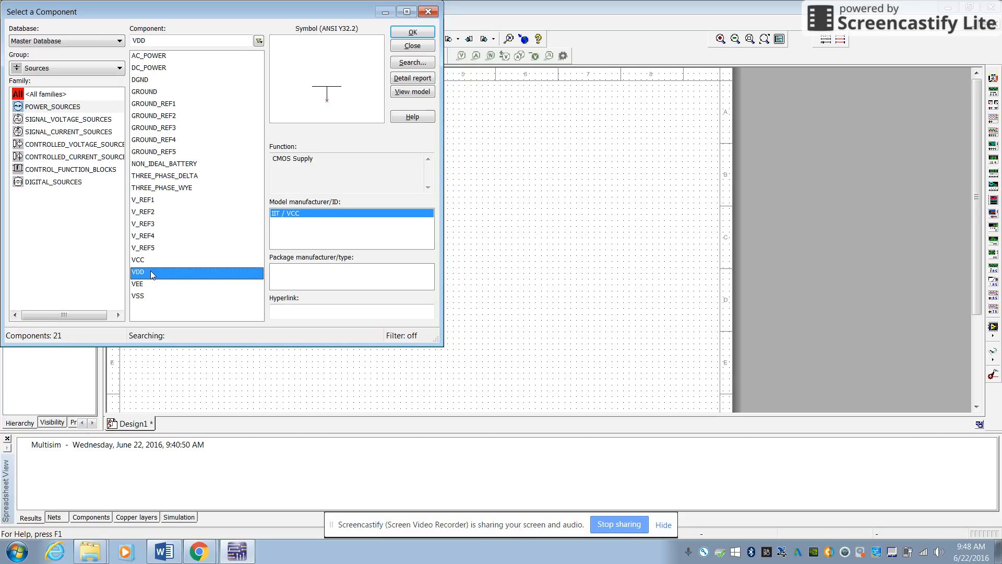
{"action": "left_click", "coordinate": [158, 74]}
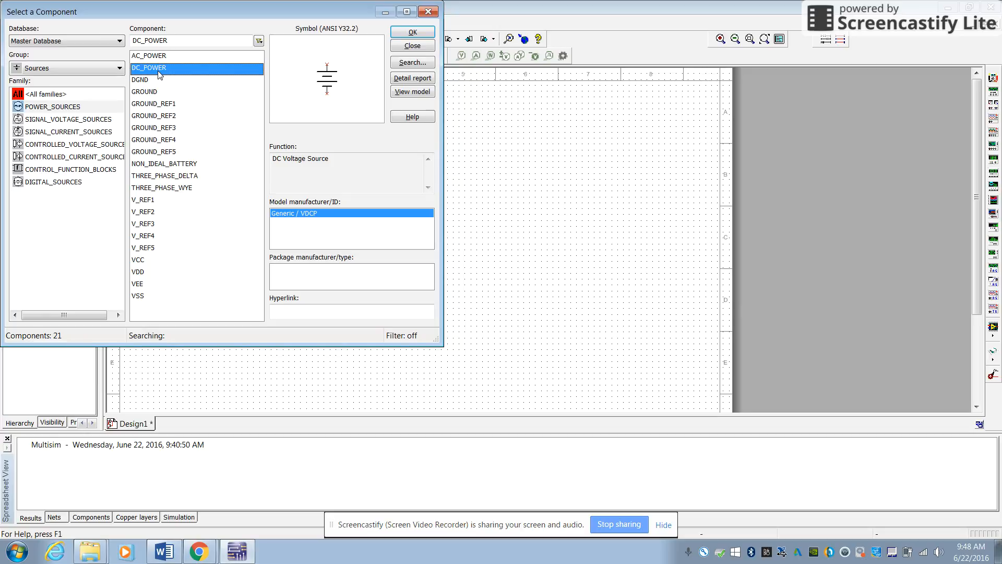
{"action": "double_click", "coordinate": [158, 69]}
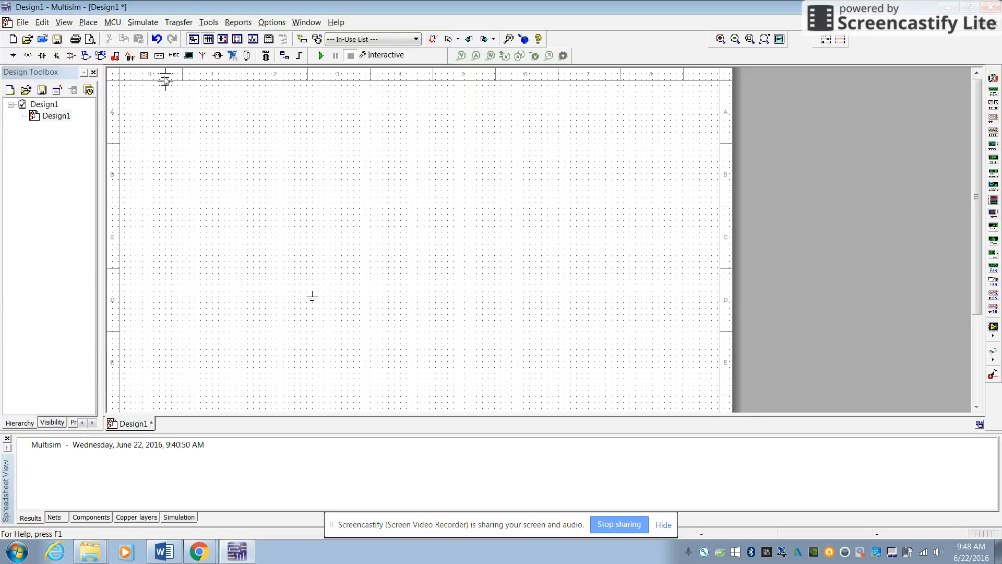
{"action": "left_click", "coordinate": [270, 266]}
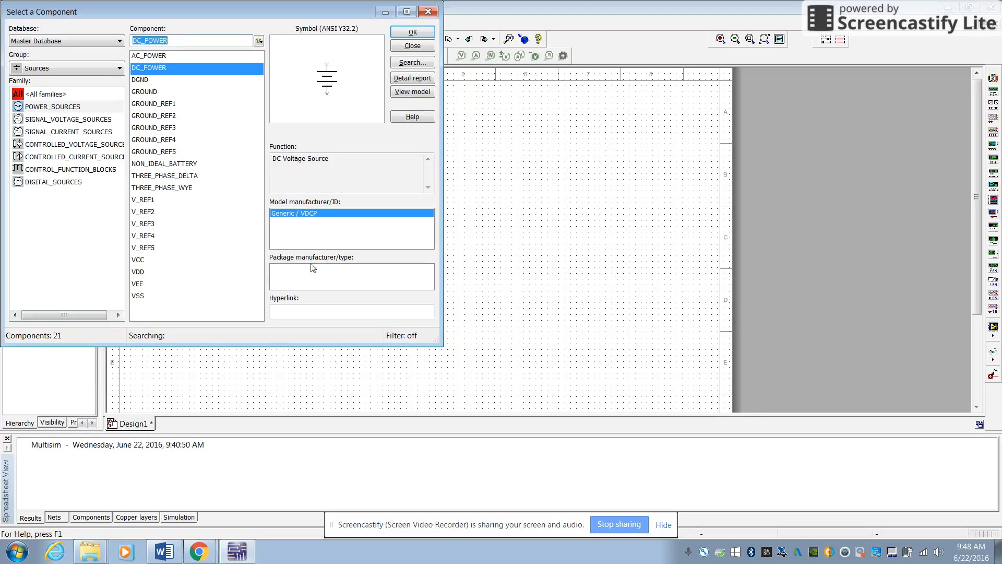
{"action": "left_click", "coordinate": [412, 47]}
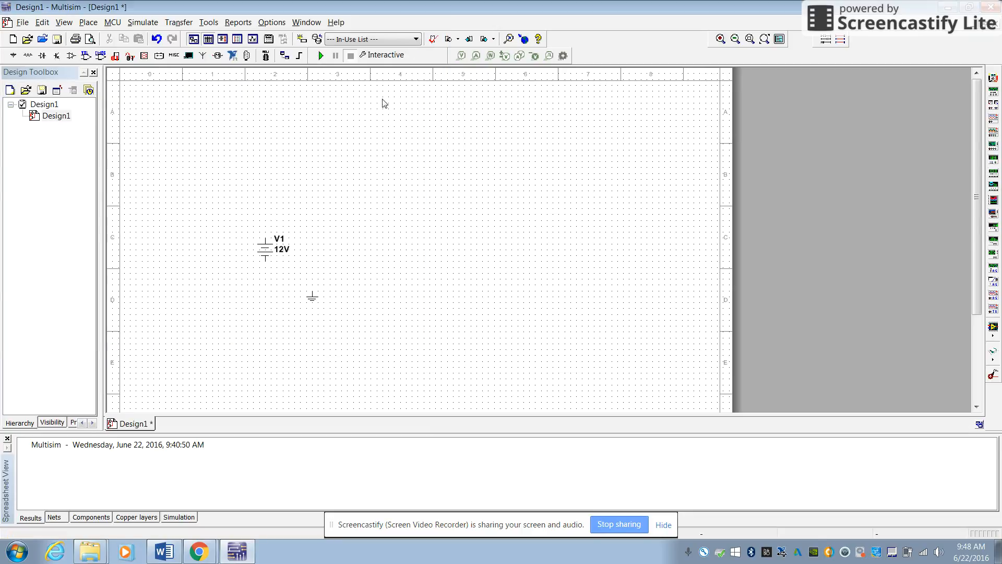
- Place a 1 kΩ resistor from the Basic group, rotated to vertical, beside the DC source
{"action": "left_click", "coordinate": [28, 56]}
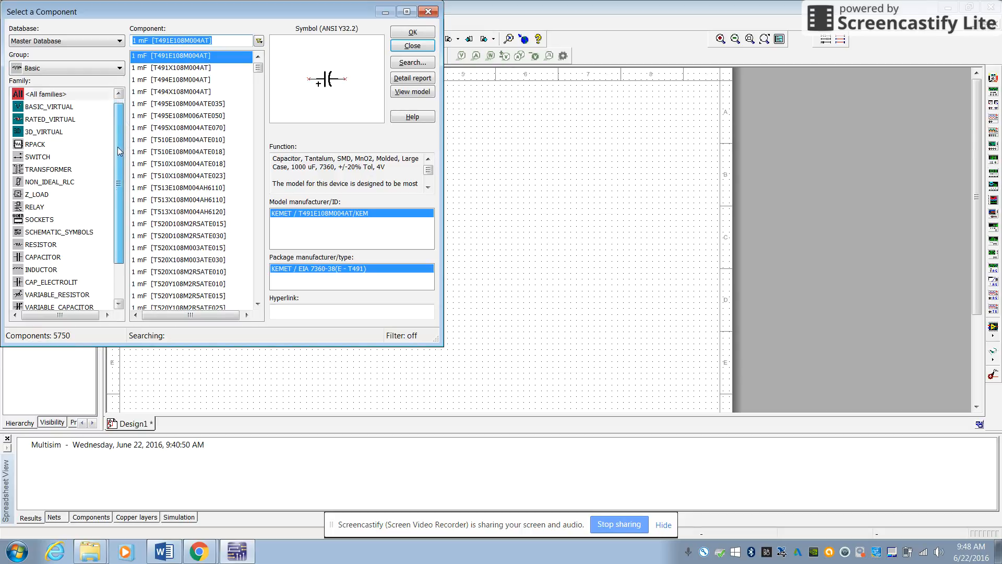
{"action": "scroll", "coordinate": [119, 152], "scroll_direction": "down", "scroll_amount": 2}
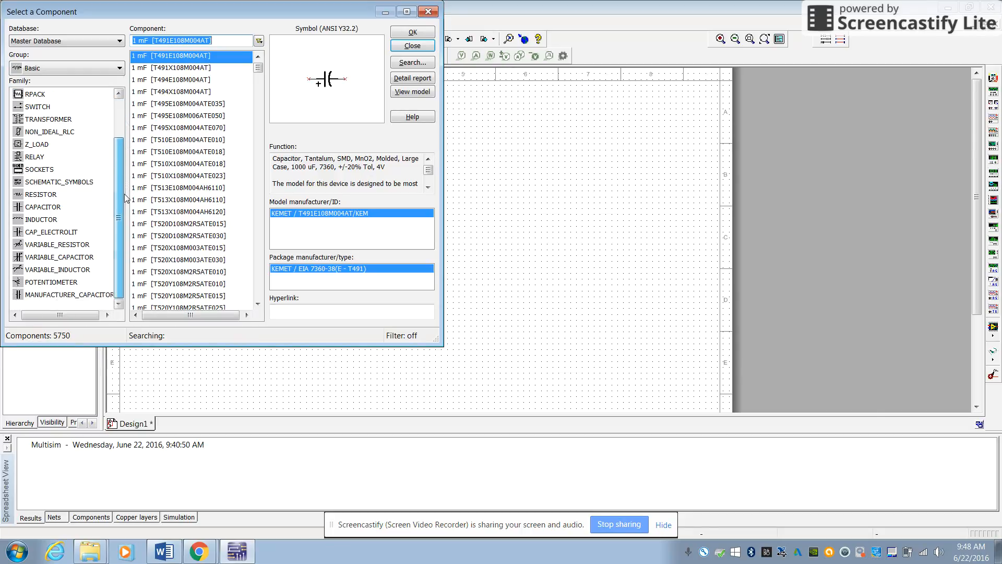
{"action": "left_click_drag", "start_coordinate": [119, 196], "coordinate": [118, 149]}
{"action": "scroll", "coordinate": [117, 139], "scroll_direction": "down", "scroll_amount": 2}
{"action": "scroll", "coordinate": [117, 139], "scroll_direction": "up", "scroll_amount": 2}
{"action": "left_click_drag", "start_coordinate": [258, 70], "coordinate": [260, 292]}
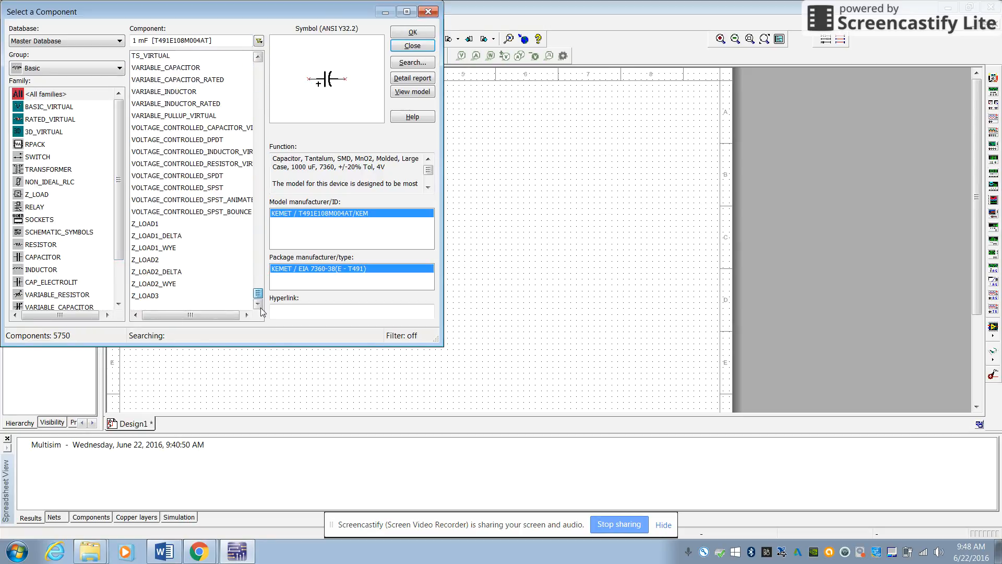
{"action": "left_click_drag", "start_coordinate": [121, 186], "coordinate": [127, 232]}
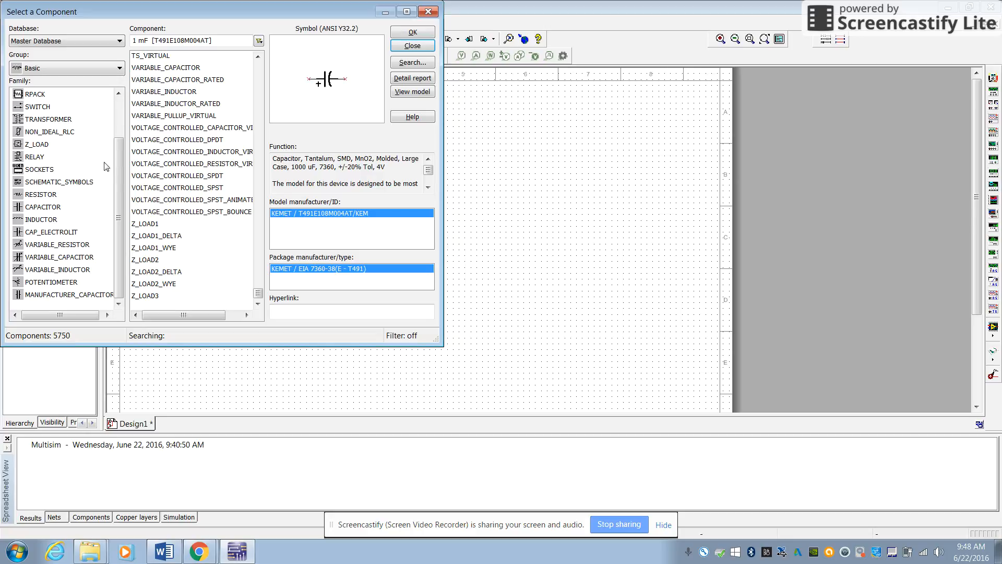
{"action": "key", "text": "Escape"}
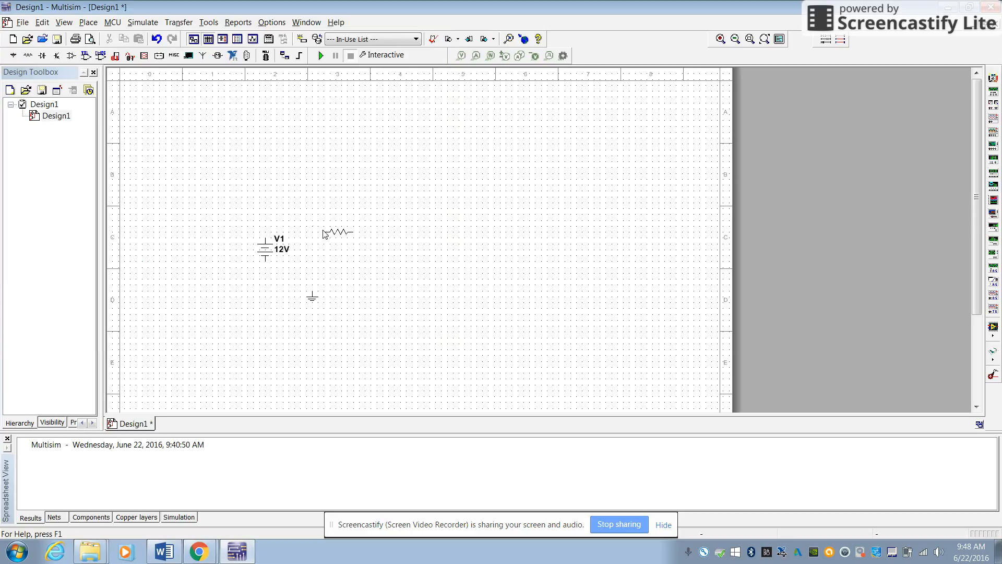
{"action": "key", "text": "ctrl+r"}
{"action": "left_click", "coordinate": [339, 238]}
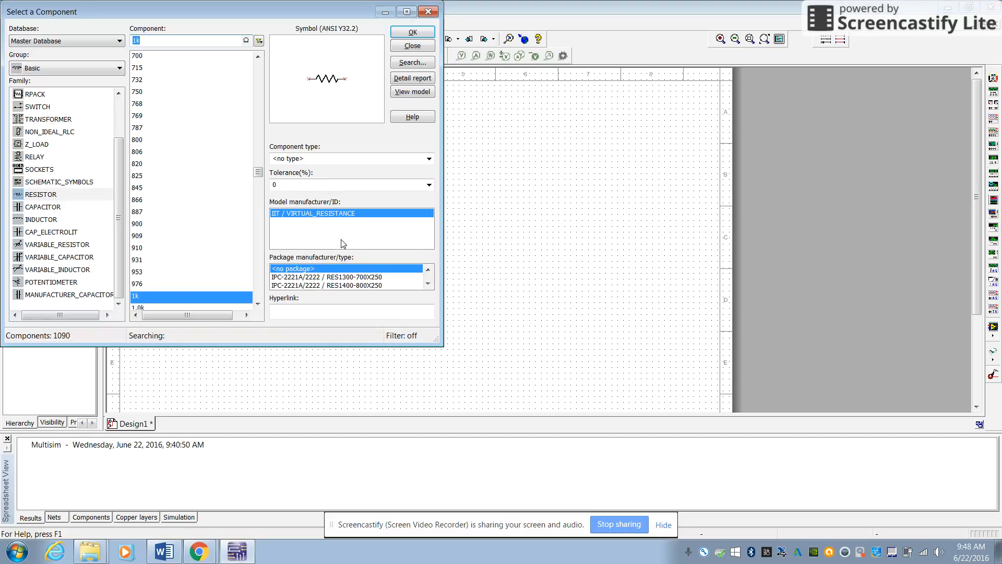
{"action": "left_click", "coordinate": [412, 45]}
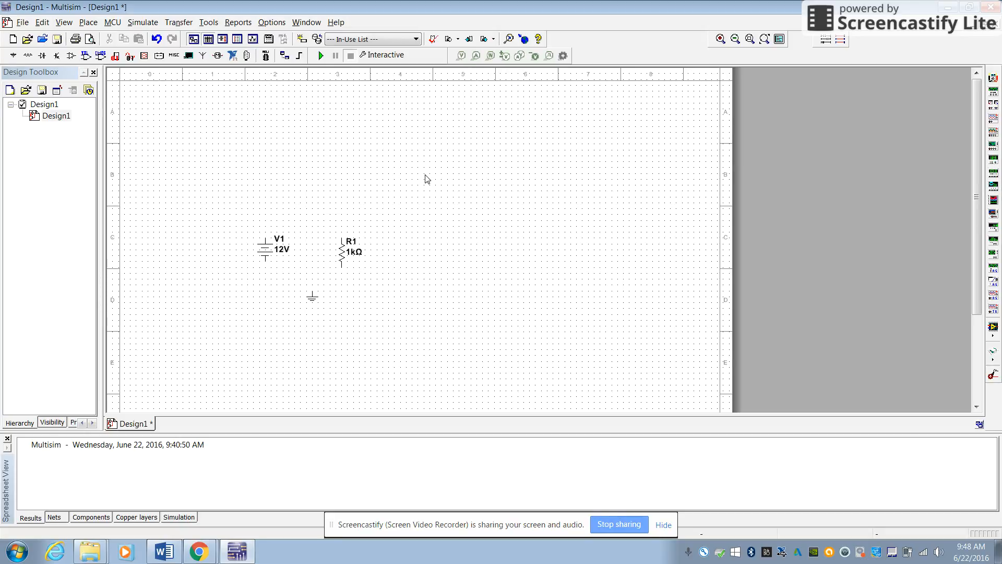
- Move resistor R1 slightly farther away from the DC source V1
{"action": "left_click", "coordinate": [352, 250]}
{"action": "left_click_drag", "start_coordinate": [351, 250], "coordinate": [363, 251]}
{"action": "left_click", "coordinate": [390, 297]}
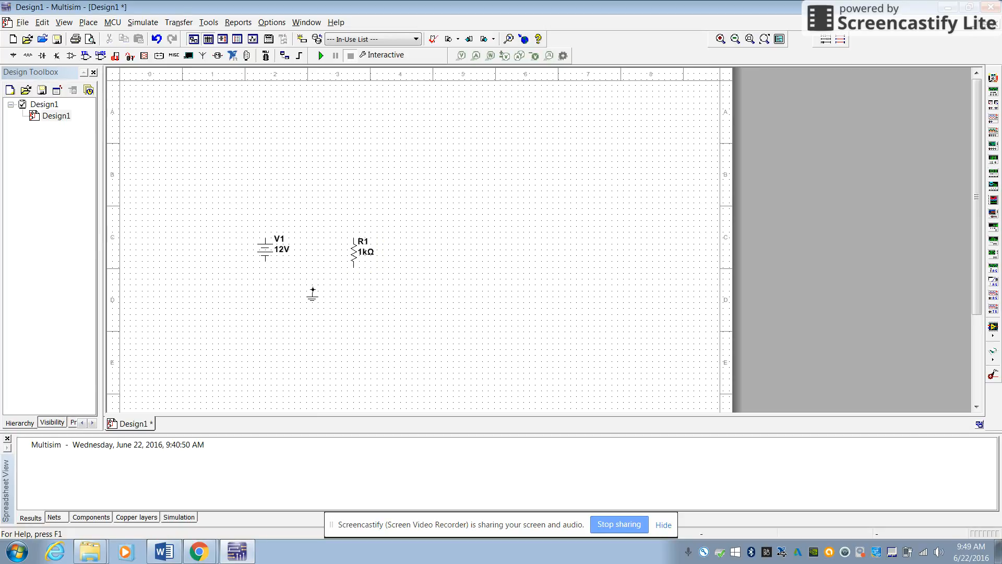
- Wire the ground to V1's negative terminal and V1's positive terminal to the upper end of R1
{"action": "left_click", "coordinate": [311, 288]}
{"action": "left_click", "coordinate": [264, 262]}
{"action": "left_click", "coordinate": [266, 237]}
{"action": "left_click", "coordinate": [353, 234]}
- Connect R1's lower end by moving the resistor onto the ground node, and pull R1 back out to widen the loop
{"action": "left_click_drag", "start_coordinate": [354, 256], "coordinate": [312, 278]}
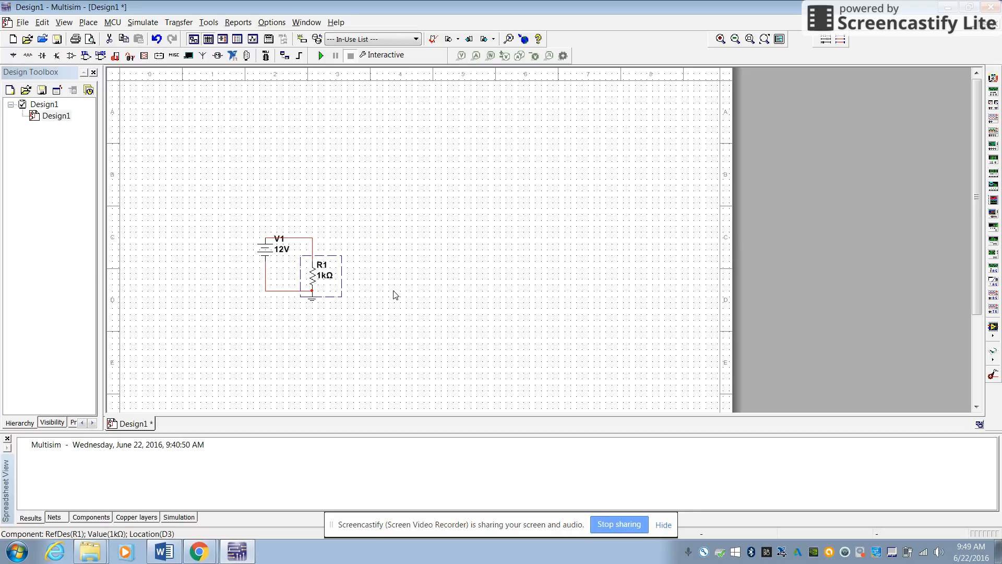
{"action": "left_click_drag", "start_coordinate": [315, 276], "coordinate": [379, 264]}
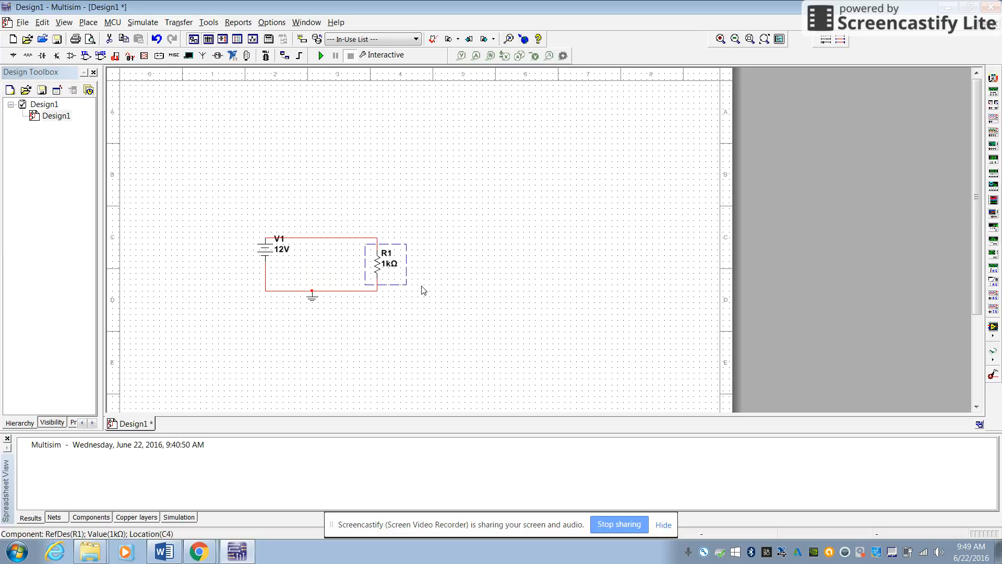
{"action": "left_click", "coordinate": [444, 313]}
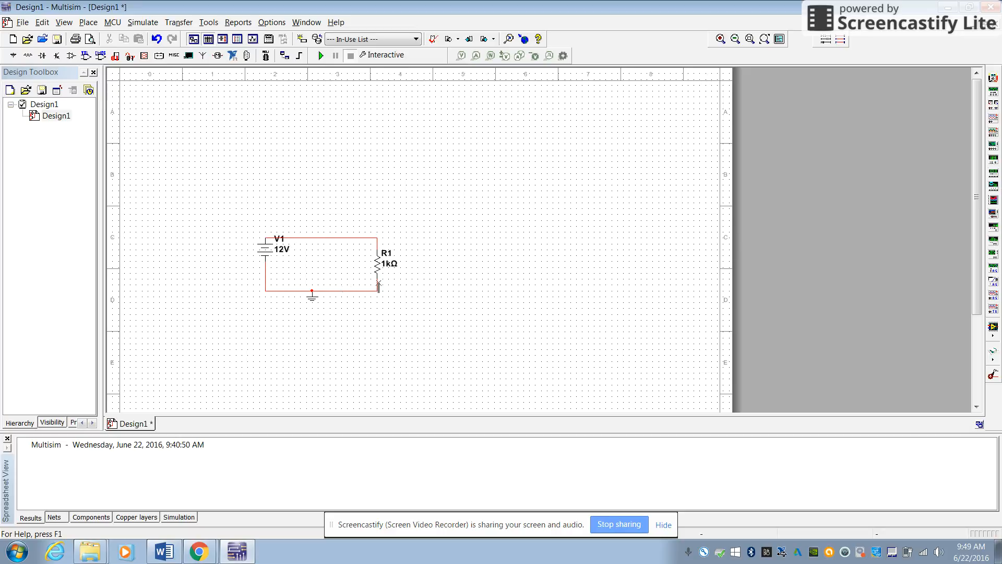
- Move source V1 down so it lines up with R1 and the loop's upper wire runs straight
{"action": "left_click", "coordinate": [268, 257]}
{"action": "left_click_drag", "start_coordinate": [266, 268], "coordinate": [288, 291]}
{"action": "left_click", "coordinate": [295, 279]}
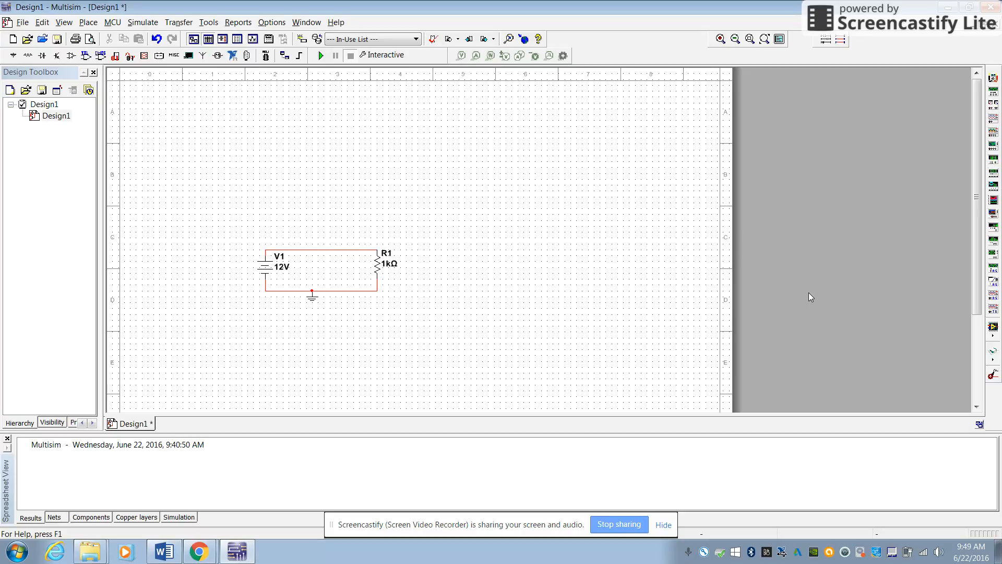
- Place a voltage probe on the wire between V1 and R1, slide it along the wire, and delete it
{"action": "left_click", "coordinate": [461, 56]}
{"action": "left_click", "coordinate": [350, 249]}
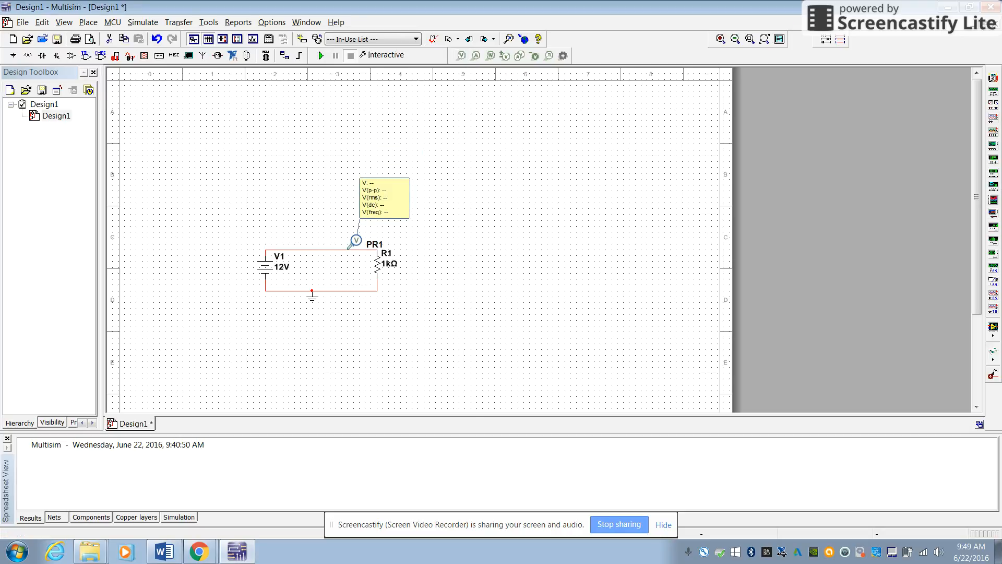
{"action": "left_click_drag", "start_coordinate": [349, 245], "coordinate": [333, 245]}
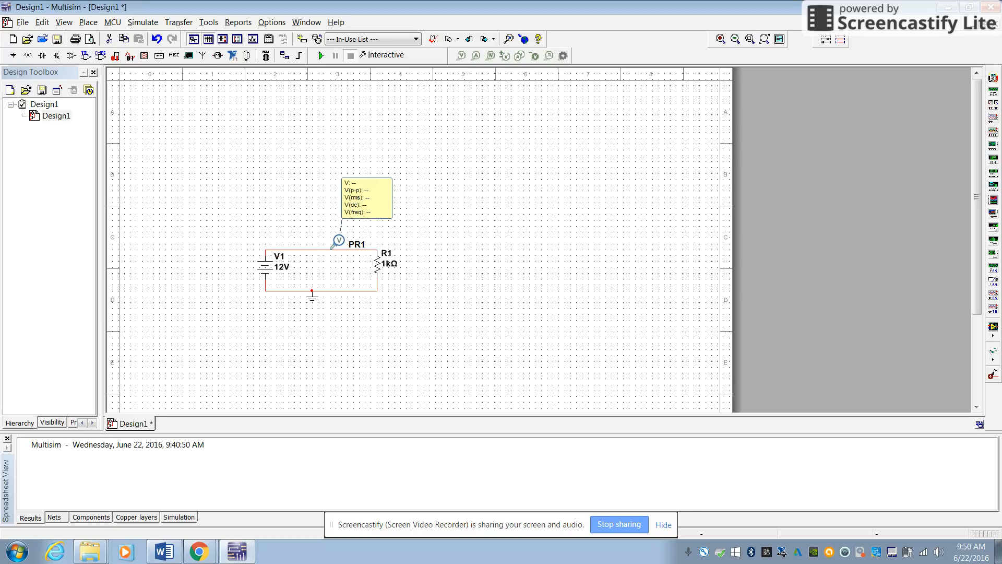
{"action": "key", "text": "Delete"}
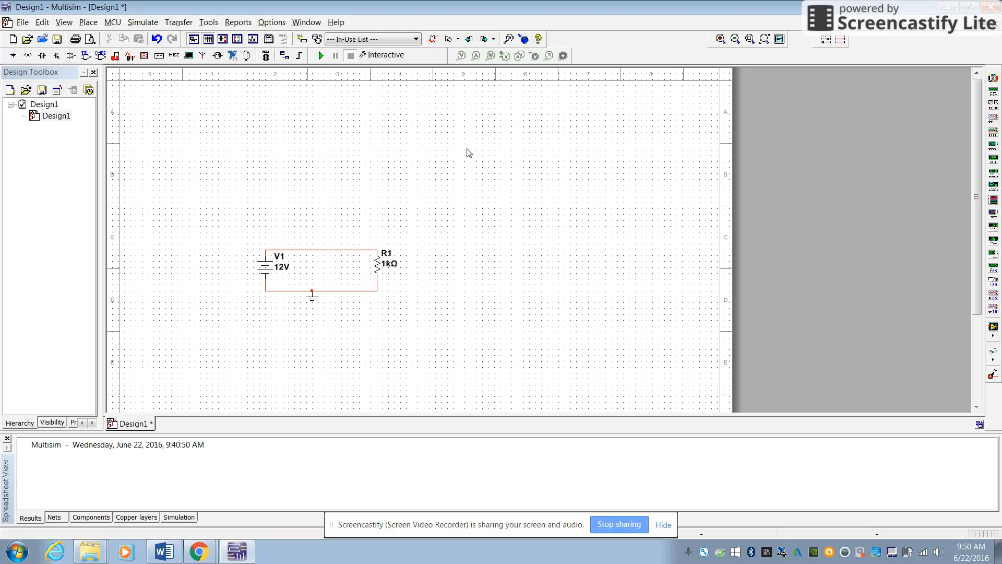
- Run the interactive simulation and place a voltage probe on the upper wire between V1 and R1
{"action": "left_click", "coordinate": [321, 56]}
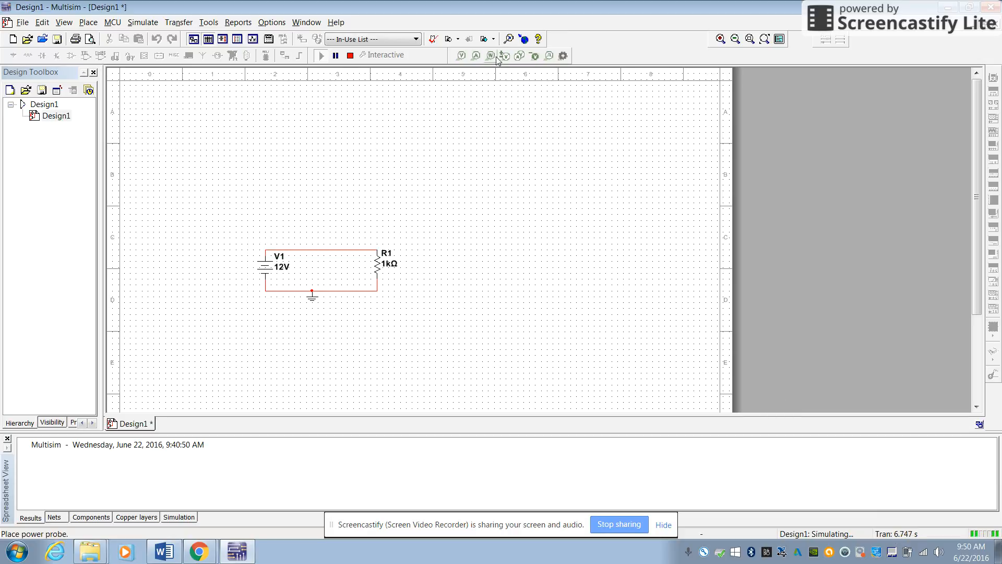
{"action": "left_click", "coordinate": [462, 55]}
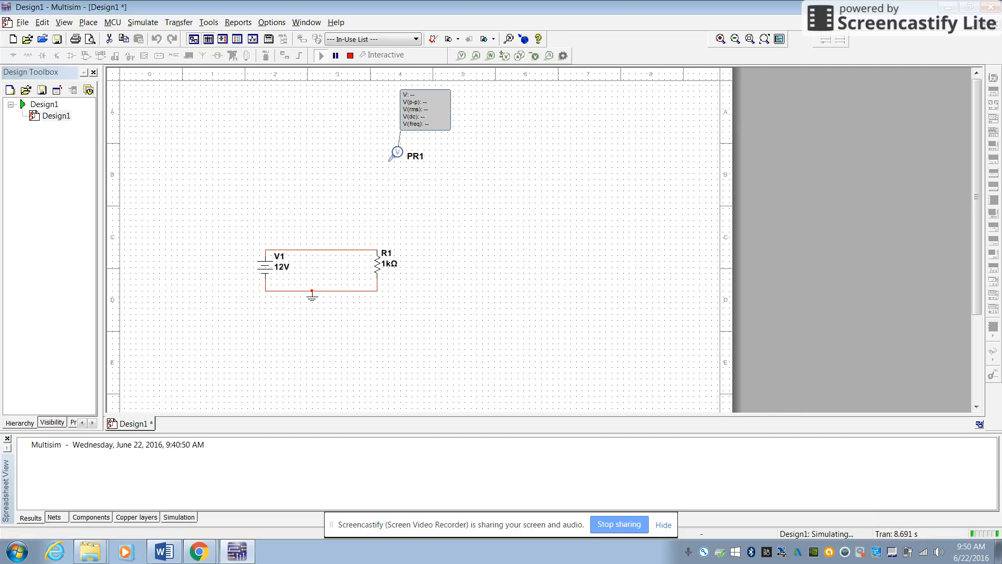
{"action": "left_click", "coordinate": [344, 248]}
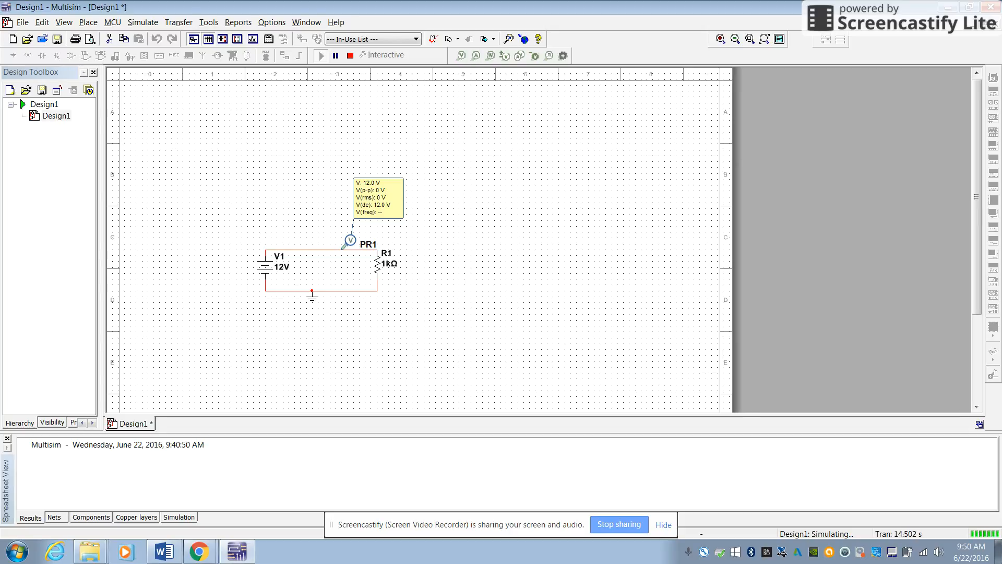
- Move the voltage probe to the grounded wire below R1 to read its voltage, and delete the probe
{"action": "left_click_drag", "start_coordinate": [349, 240], "coordinate": [385, 282]}
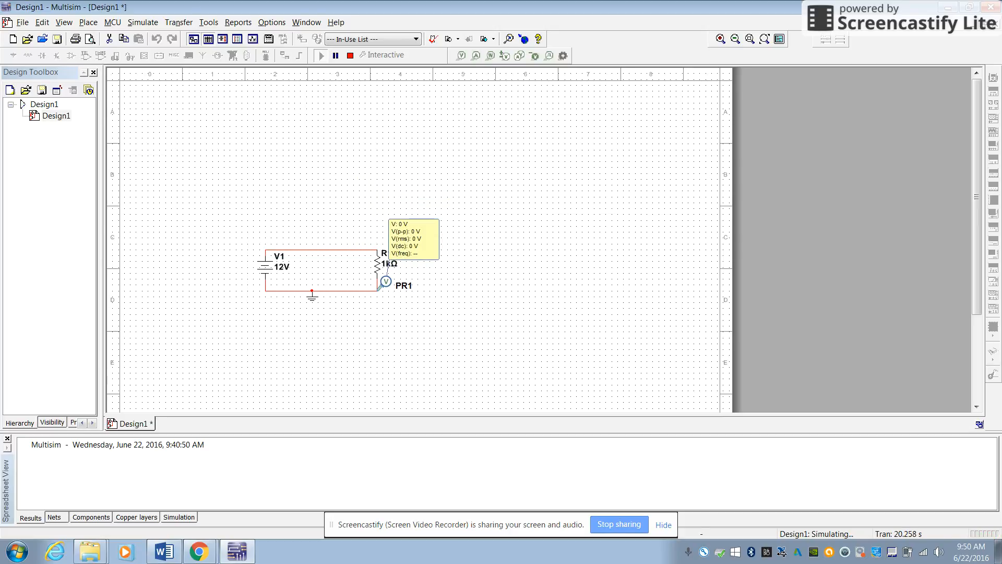
{"action": "left_click_drag", "start_coordinate": [385, 281], "coordinate": [387, 168]}
{"action": "key", "text": "Delete"}
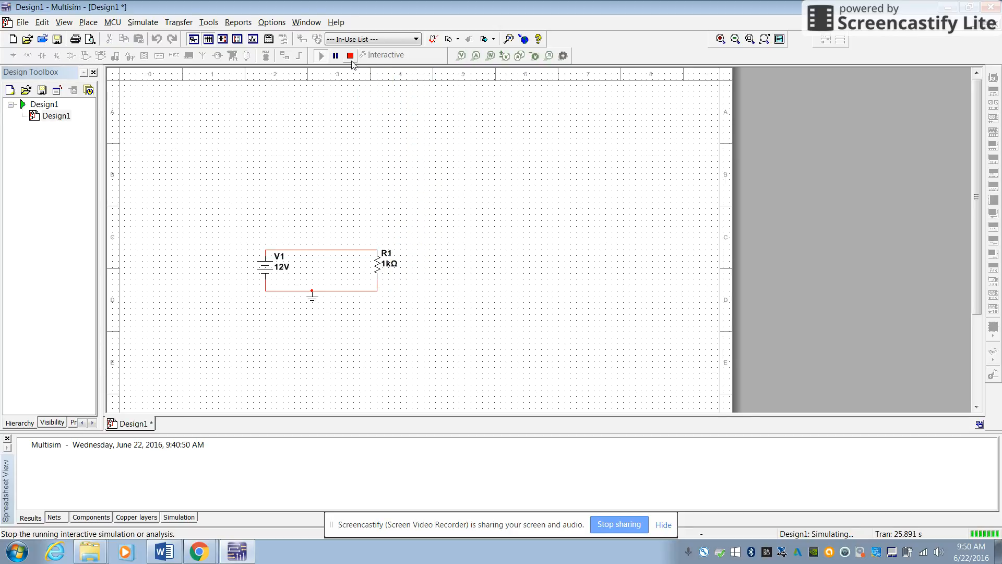
- Stop the simulation and place a vertical 800 Ω resistor beside R1, on the side away from V1
{"action": "left_click", "coordinate": [350, 56]}
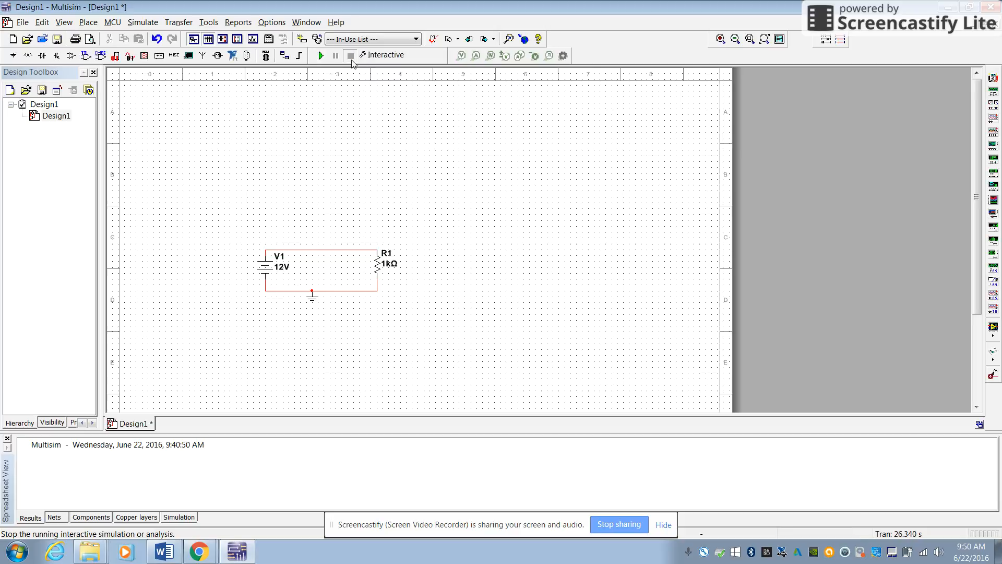
{"action": "left_click", "coordinate": [29, 56]}
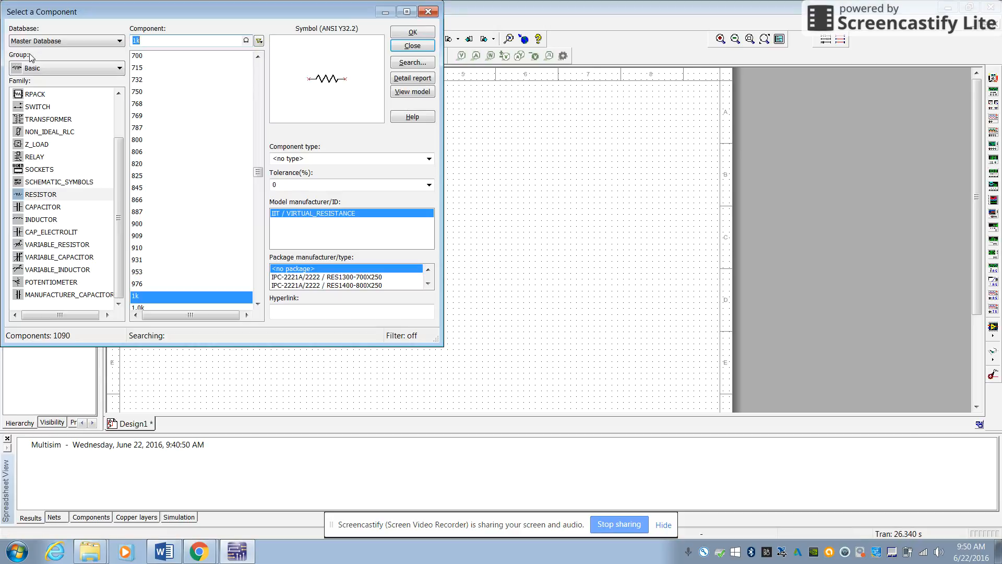
{"action": "left_click", "coordinate": [180, 140]}
{"action": "double_click", "coordinate": [180, 139]}
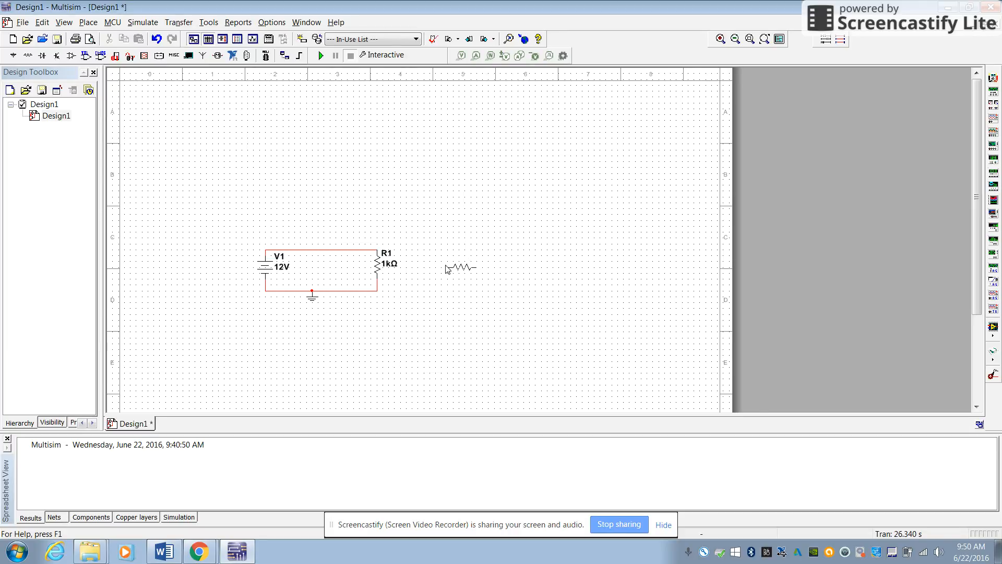
{"action": "key", "text": "ctrl+r"}
{"action": "left_click", "coordinate": [448, 257]}
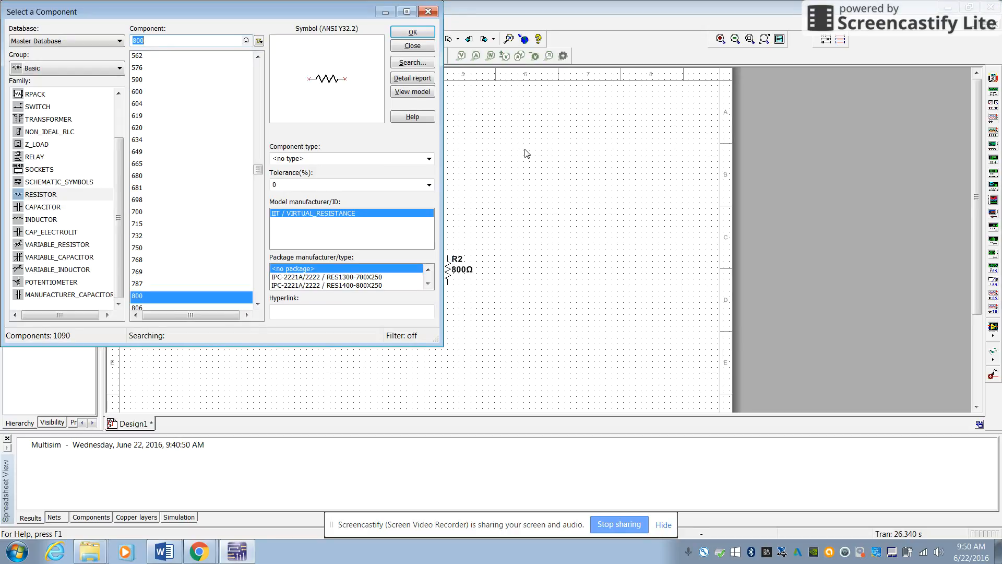
- Place a second vertical 800 Ω resistor directly above R2
{"action": "left_click", "coordinate": [413, 34]}
{"action": "key", "text": "ctrl+r"}
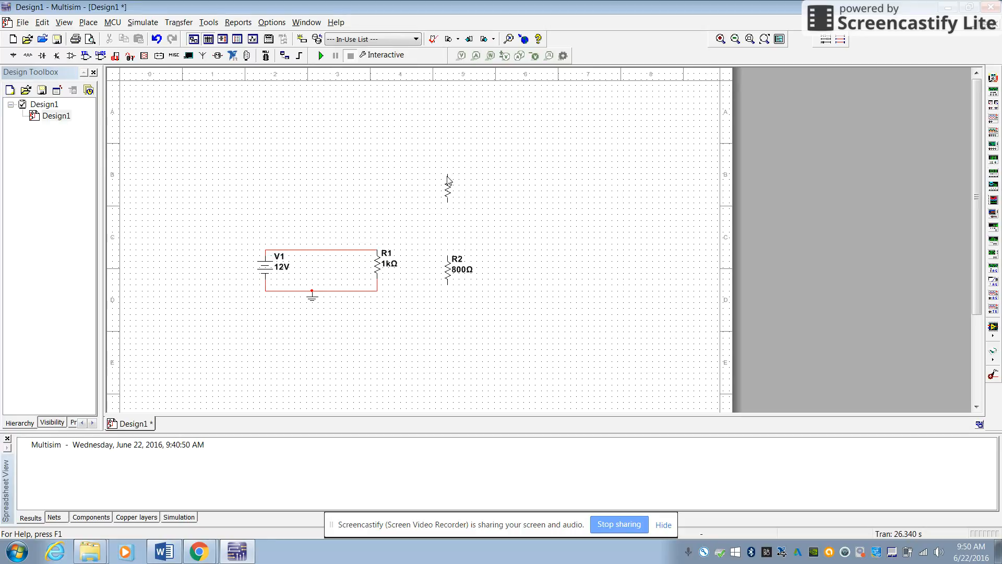
{"action": "left_click", "coordinate": [447, 203]}
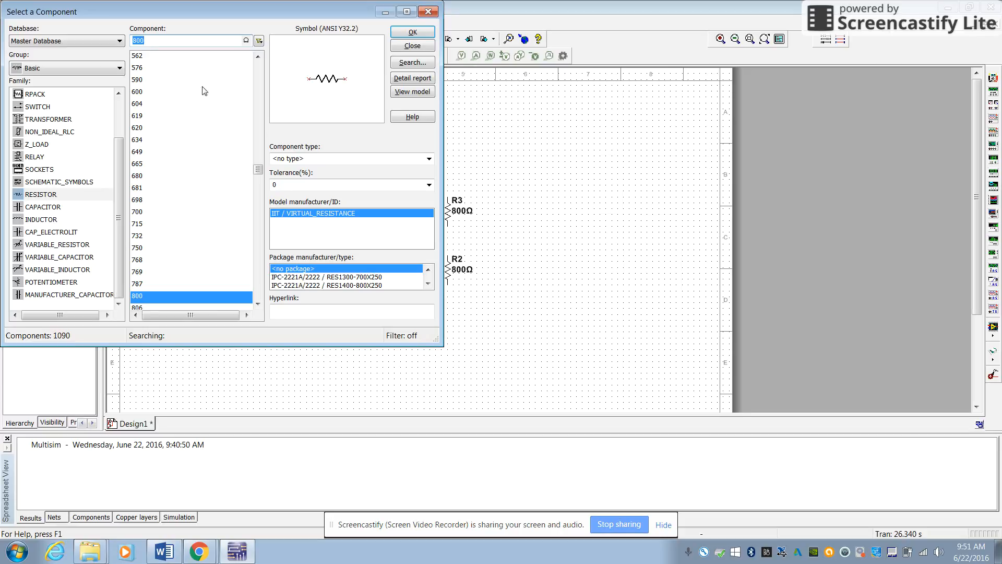
- Place a vertical 600 Ω resistor beside R2, level with it, and close the component browser
{"action": "key", "text": "Return"}
{"action": "key", "text": "ctrl+r"}
{"action": "left_click", "coordinate": [516, 257]}
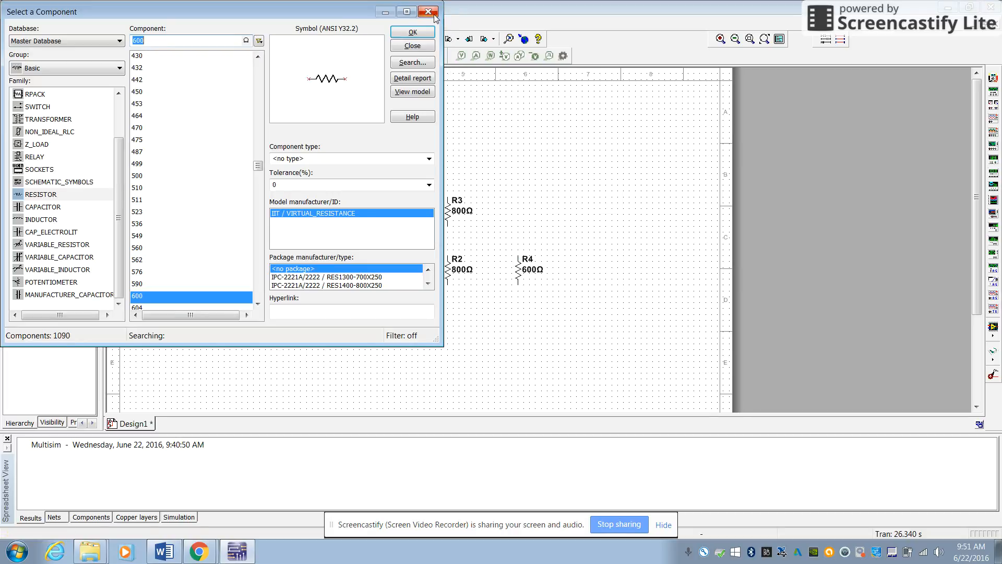
{"action": "left_click", "coordinate": [428, 12]}
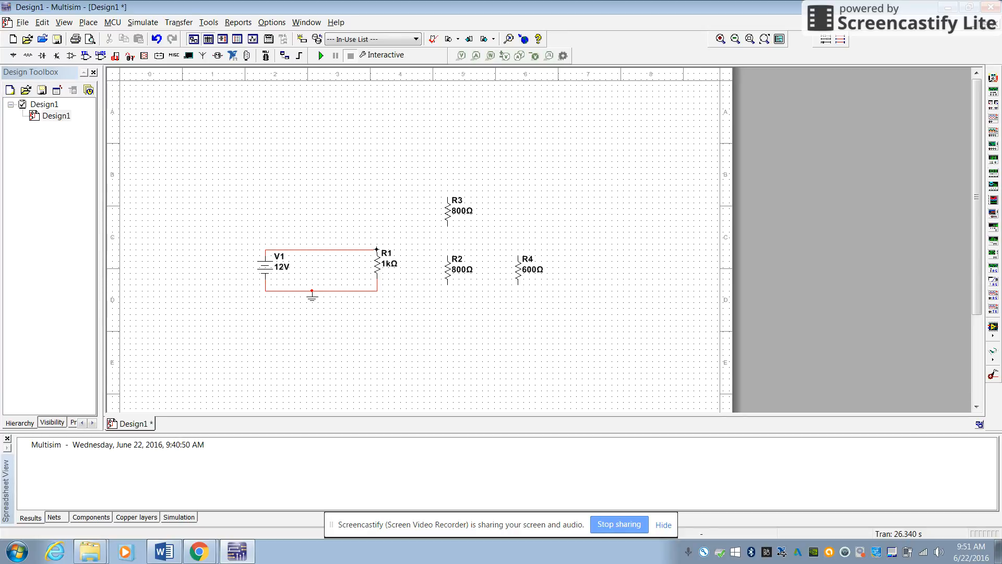
- Replace the upper V1–R1 wire with one from V1 to R3's upper end, and wire R3's lower end to R2
{"action": "left_click", "coordinate": [265, 250]}
{"action": "left_click", "coordinate": [447, 198]}
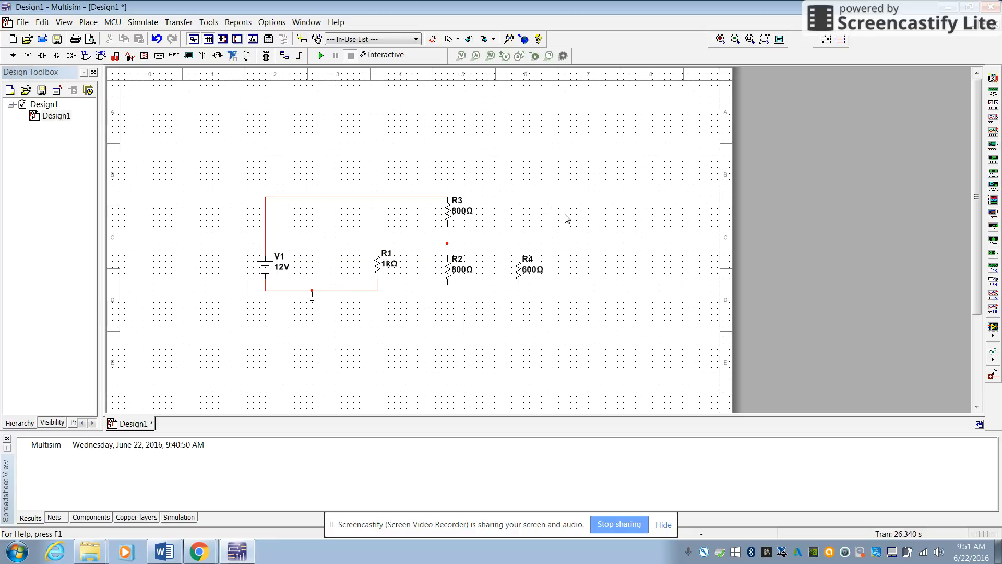
{"action": "left_click", "coordinate": [447, 242]}
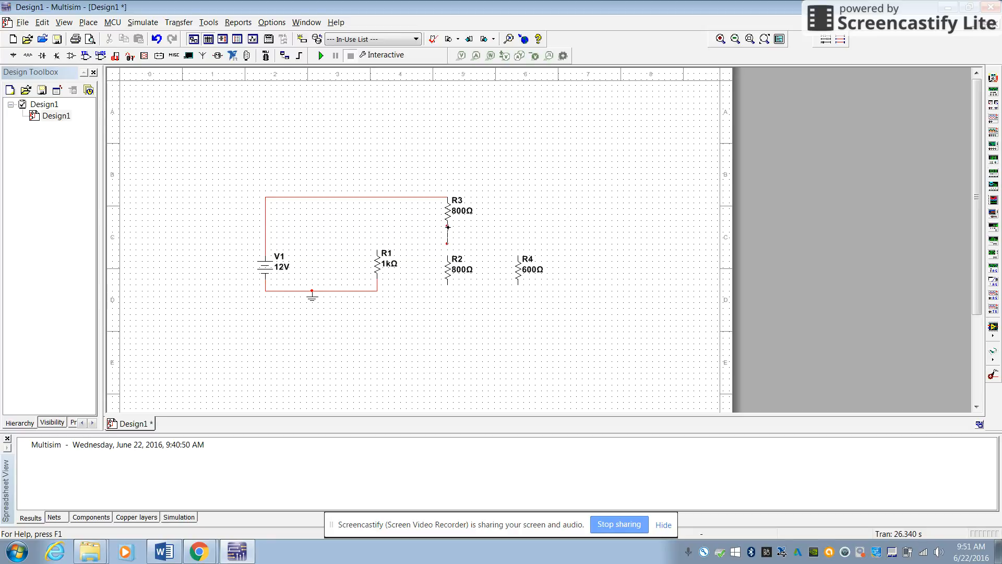
{"action": "left_click", "coordinate": [448, 256]}
- Wire the upper ends of R1 and R4 to the junction between R3 and R2
{"action": "left_click", "coordinate": [445, 238]}
{"action": "left_click", "coordinate": [377, 251]}
{"action": "left_click", "coordinate": [447, 238]}
{"action": "left_click", "coordinate": [519, 248]}
- Wire the lower ends of R2 and R4 to the grounded wire below R1
{"action": "left_click", "coordinate": [447, 285]}
{"action": "left_click", "coordinate": [377, 291]}
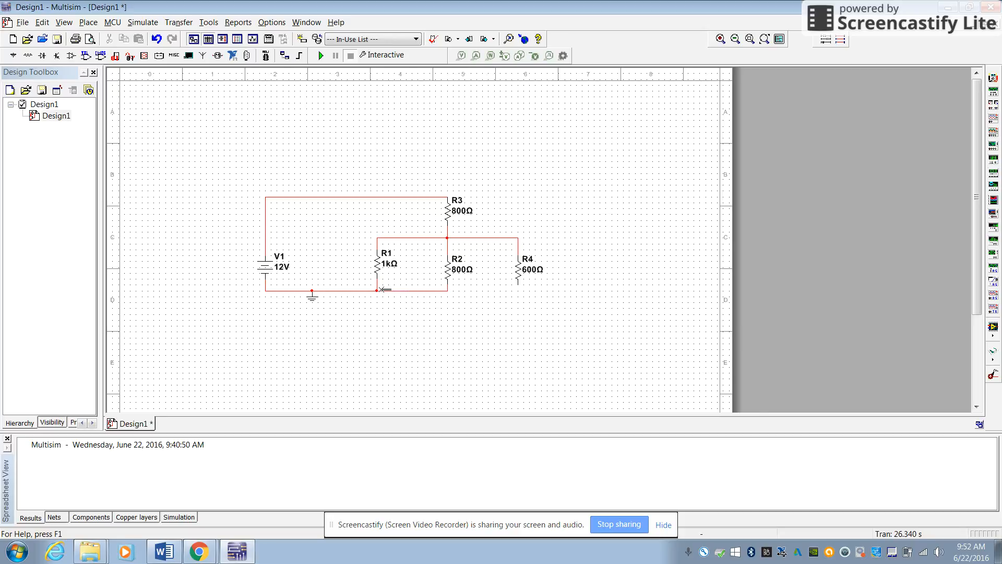
{"action": "left_click", "coordinate": [517, 283]}
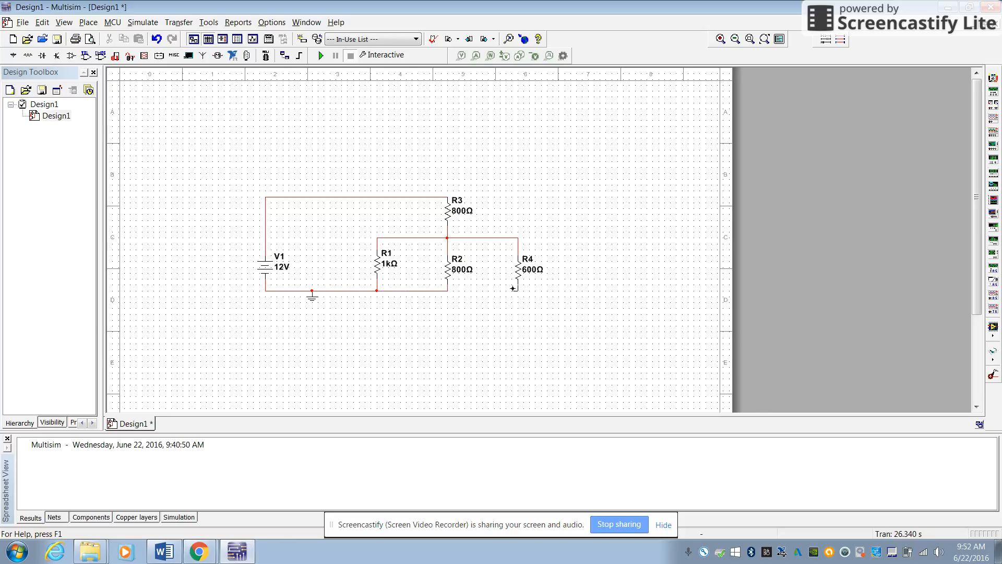
{"action": "left_click", "coordinate": [448, 290]}
- Run the interactive simulation and check voltages with a probe above R3, at the node below R3 and near R4, deleting the probe when done
{"action": "left_click", "coordinate": [321, 56]}
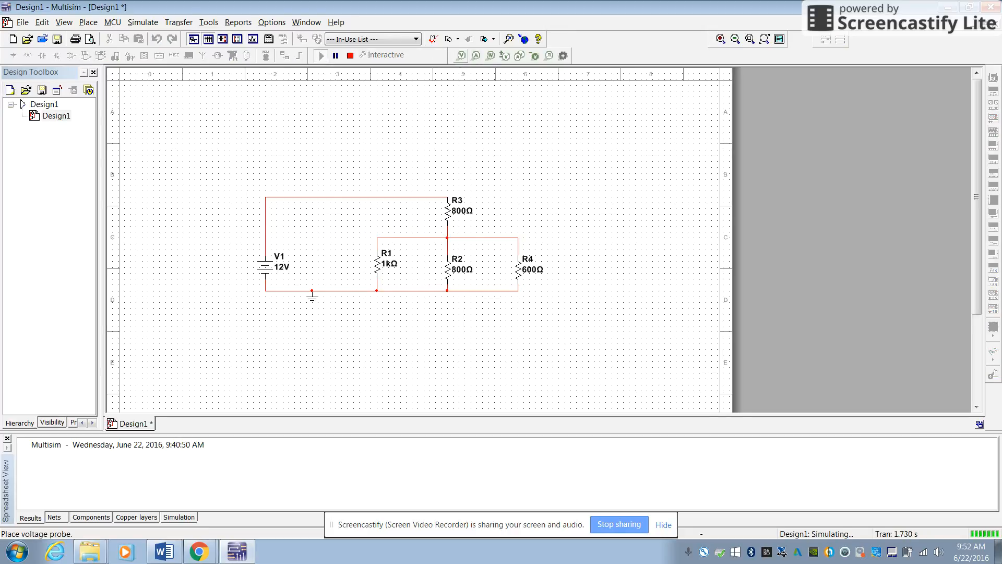
{"action": "left_click", "coordinate": [415, 196]}
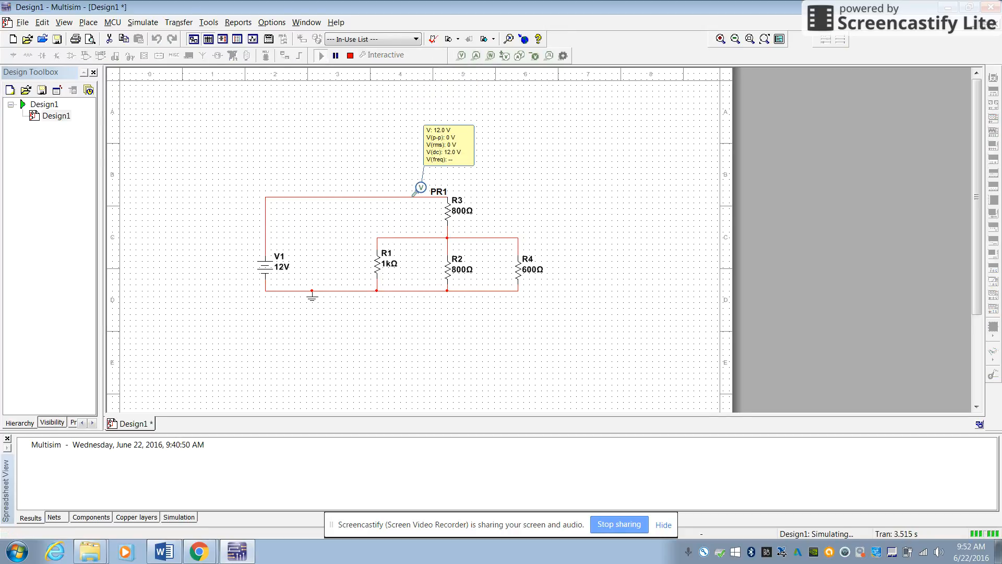
{"action": "left_click_drag", "start_coordinate": [420, 187], "coordinate": [456, 227]}
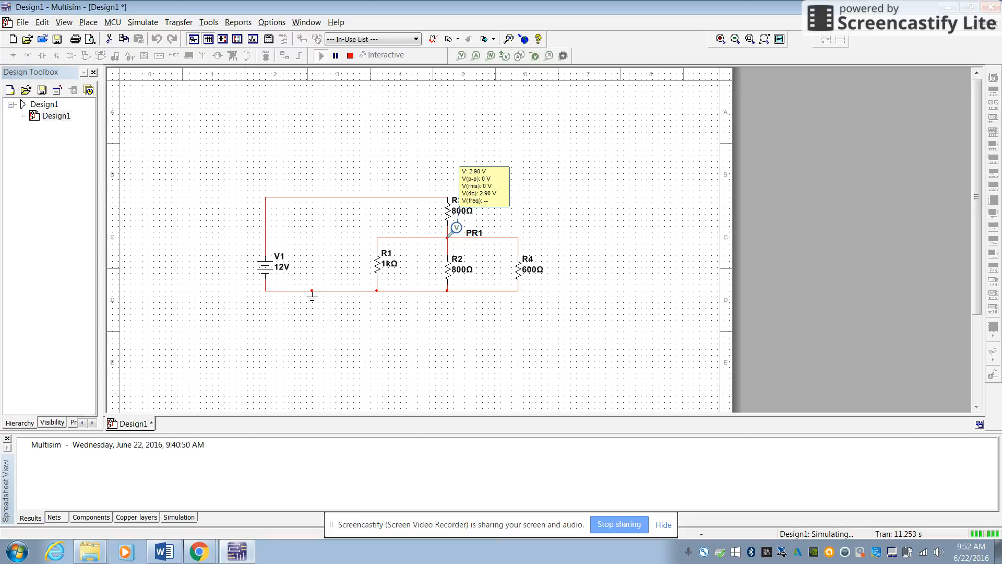
{"action": "left_click_drag", "start_coordinate": [456, 227], "coordinate": [515, 228]}
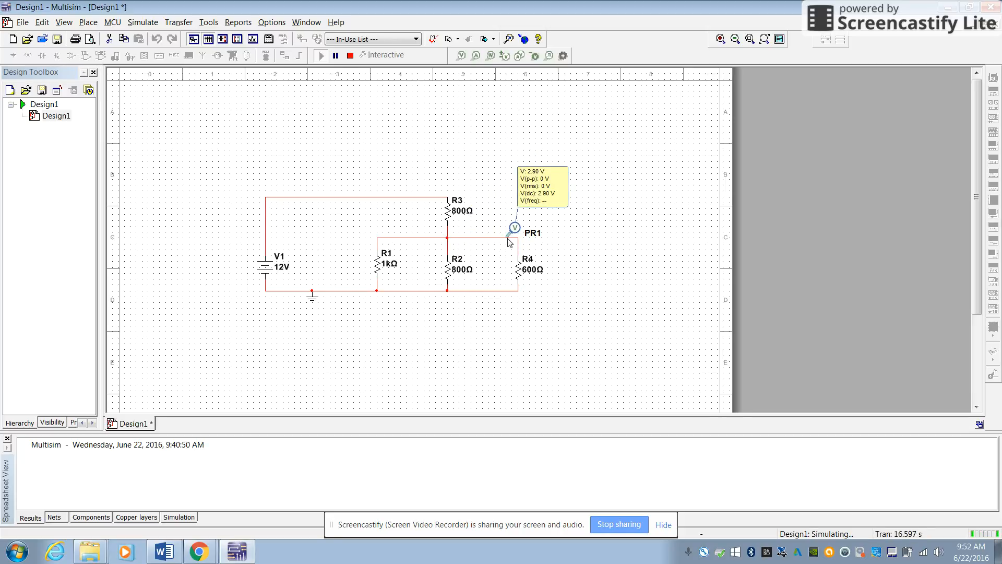
{"action": "key", "text": "Delete"}
- Place a current probe on the wire between V1 and R3, and move it to the wire just below R3
{"action": "left_click", "coordinate": [475, 54]}
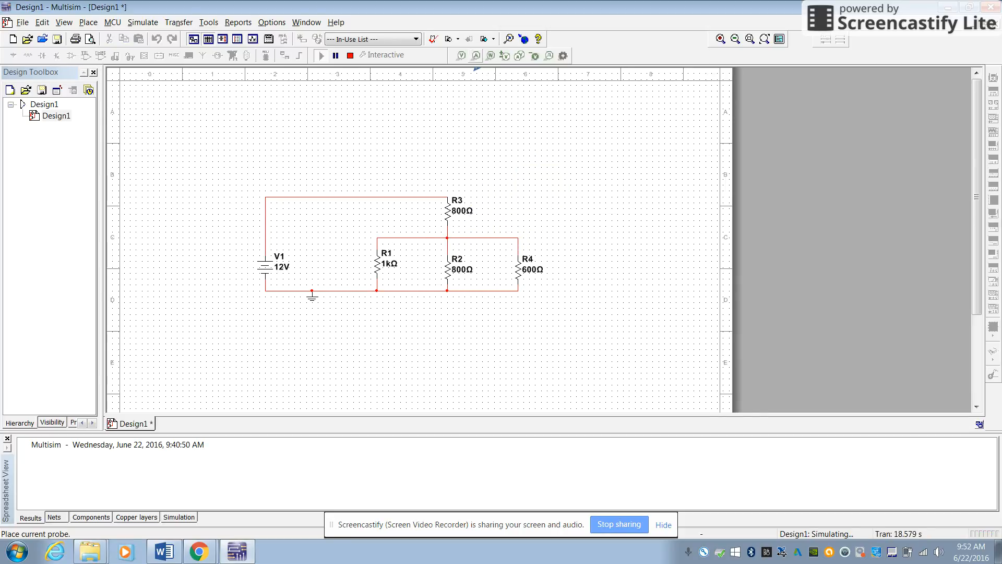
{"action": "left_click", "coordinate": [395, 197]}
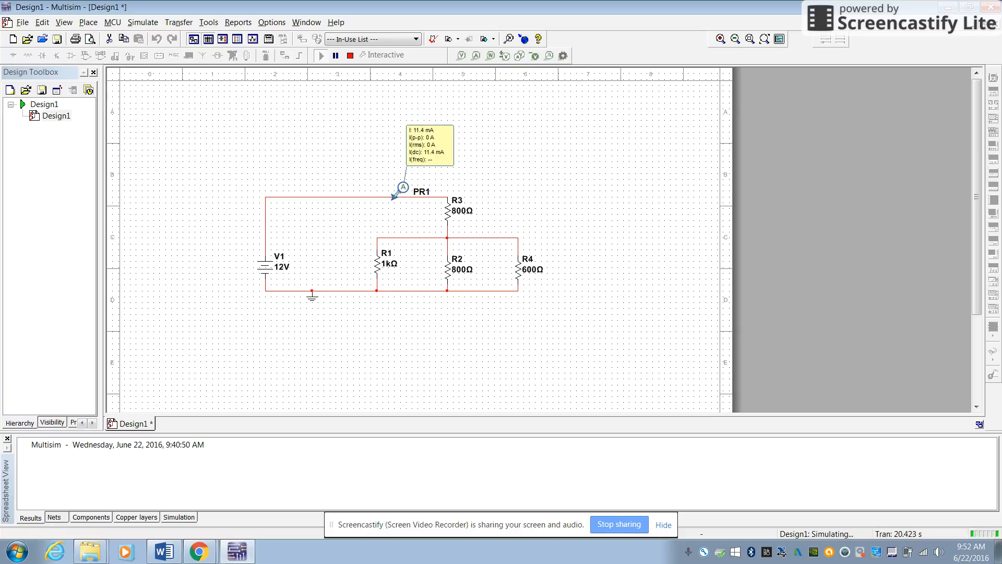
{"action": "left_click_drag", "start_coordinate": [395, 198], "coordinate": [388, 198]}
{"action": "left_click_drag", "start_coordinate": [389, 197], "coordinate": [447, 235]}
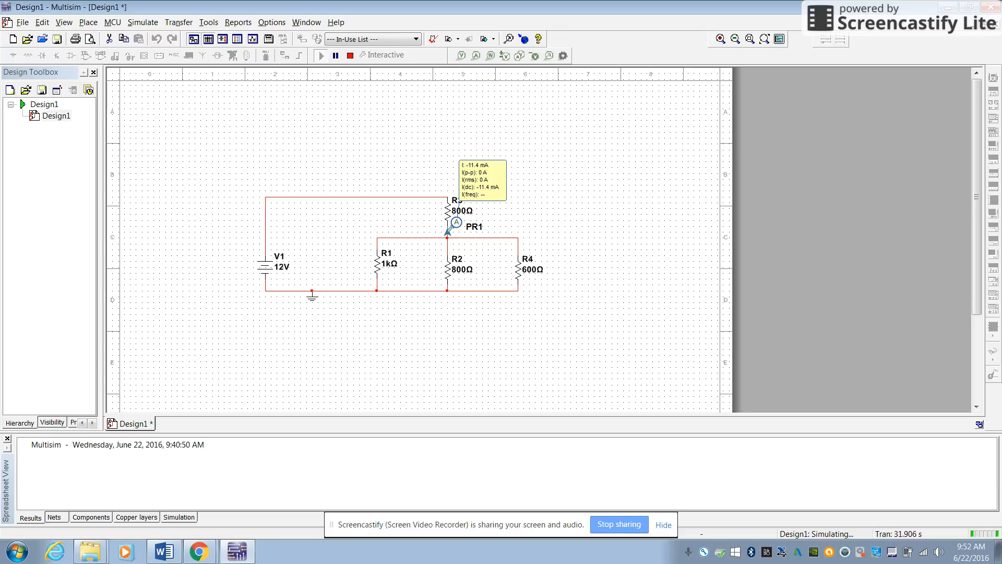
- Measure the branch currents by moving the current probe below R1 and above R2, and return it below R3
{"action": "left_click_drag", "start_coordinate": [447, 234], "coordinate": [376, 288]}
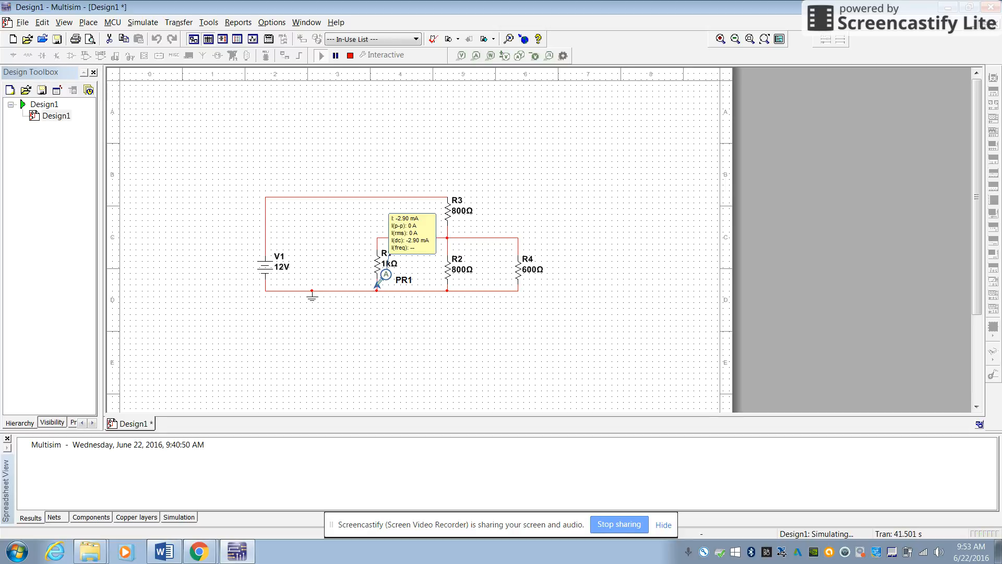
{"action": "left_click_drag", "start_coordinate": [376, 286], "coordinate": [447, 247]}
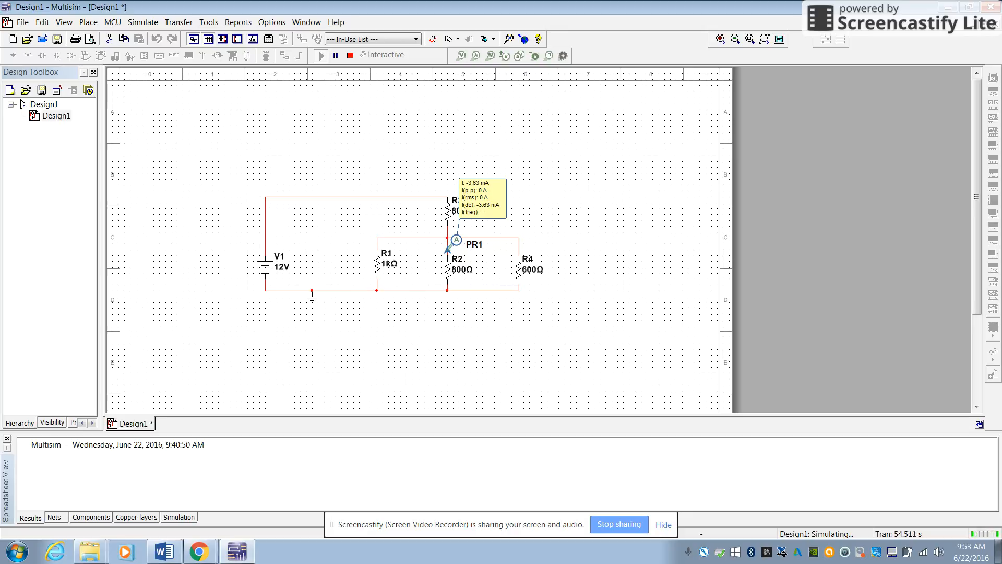
{"action": "left_click_drag", "start_coordinate": [447, 251], "coordinate": [447, 227]}
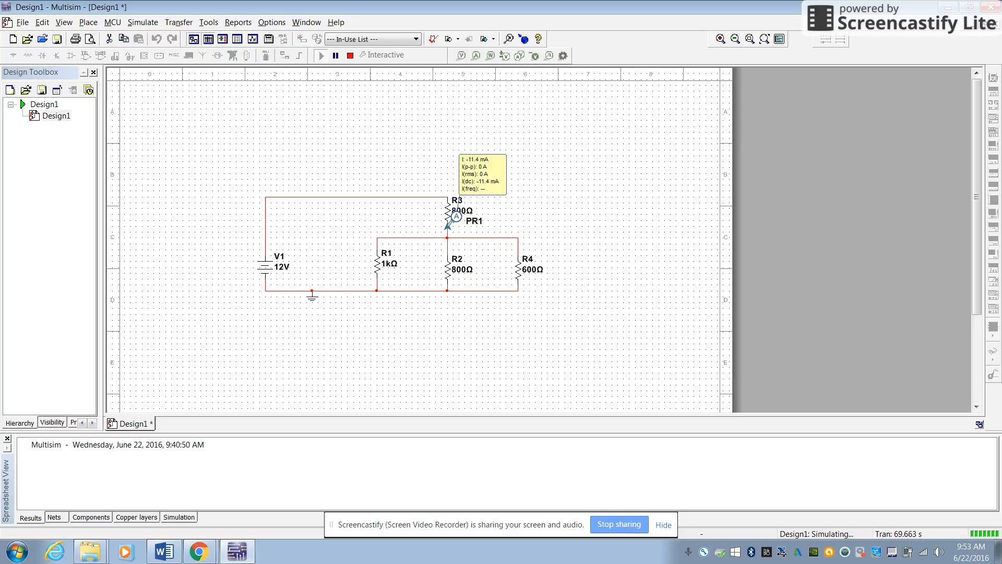
- Delete the current probe from the circuit and stop the interactive simulation
{"action": "left_click_drag", "start_coordinate": [447, 226], "coordinate": [606, 226]}
{"action": "left_click", "coordinate": [376, 244]}
{"action": "key", "text": "Delete"}
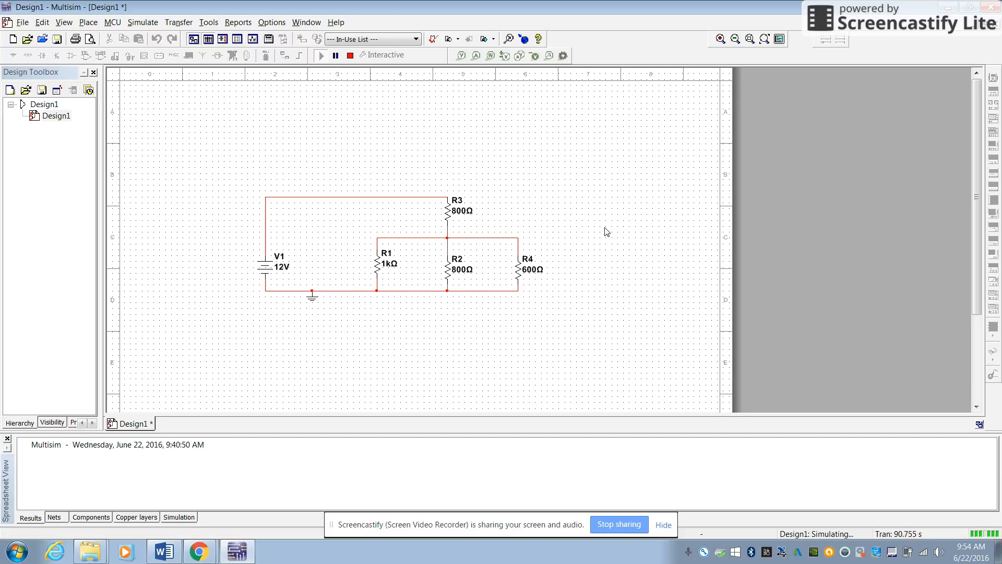
{"action": "left_click", "coordinate": [351, 56]}
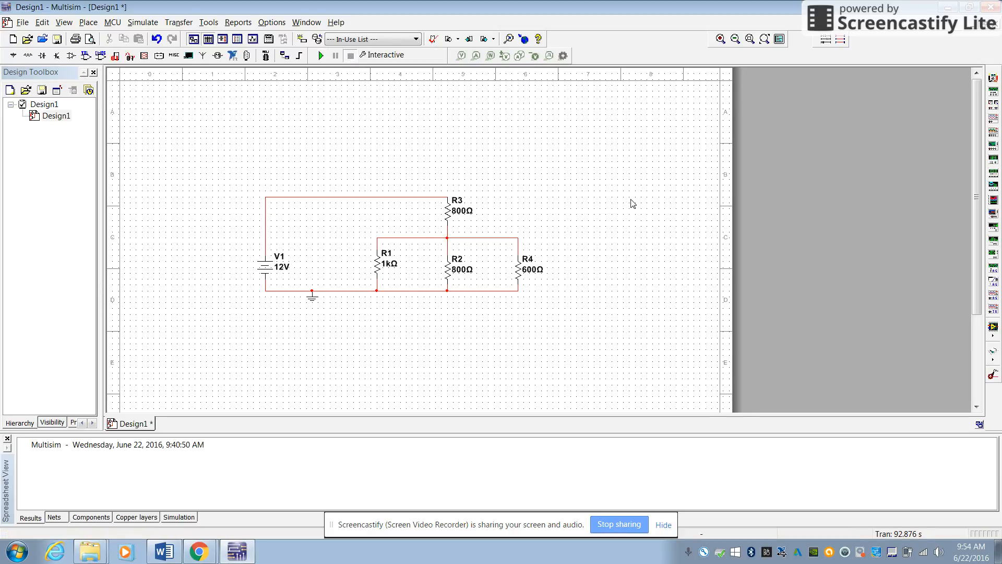